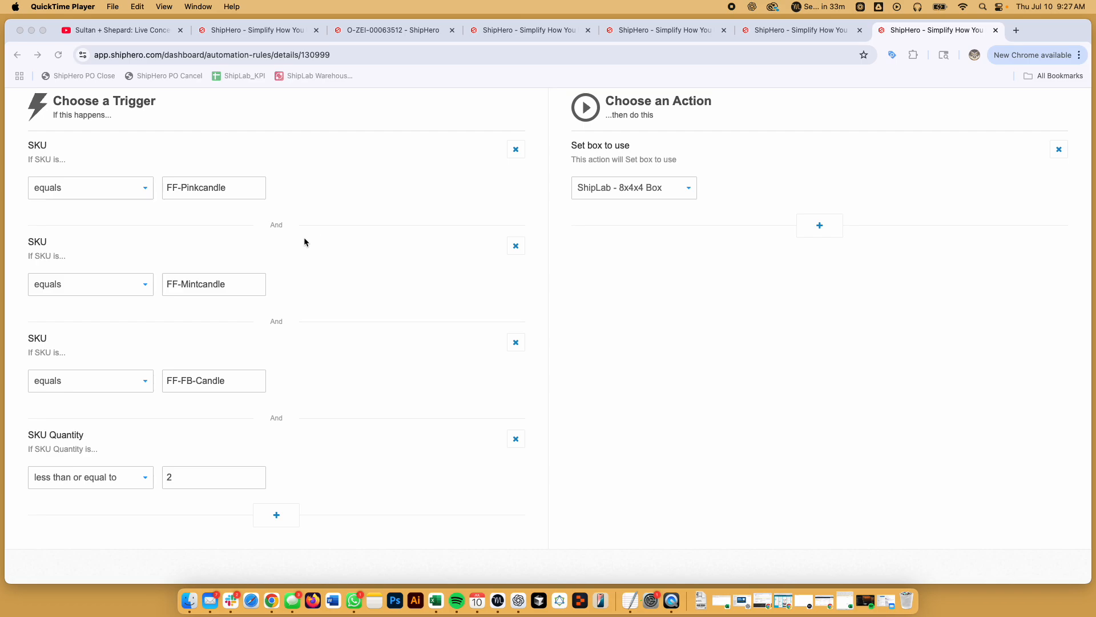
- Scroll through the ShipHero rule to review its candle SKU values
{"action": "scroll", "coordinate": [305, 239], "scroll_direction": "up", "scroll_amount": 3}
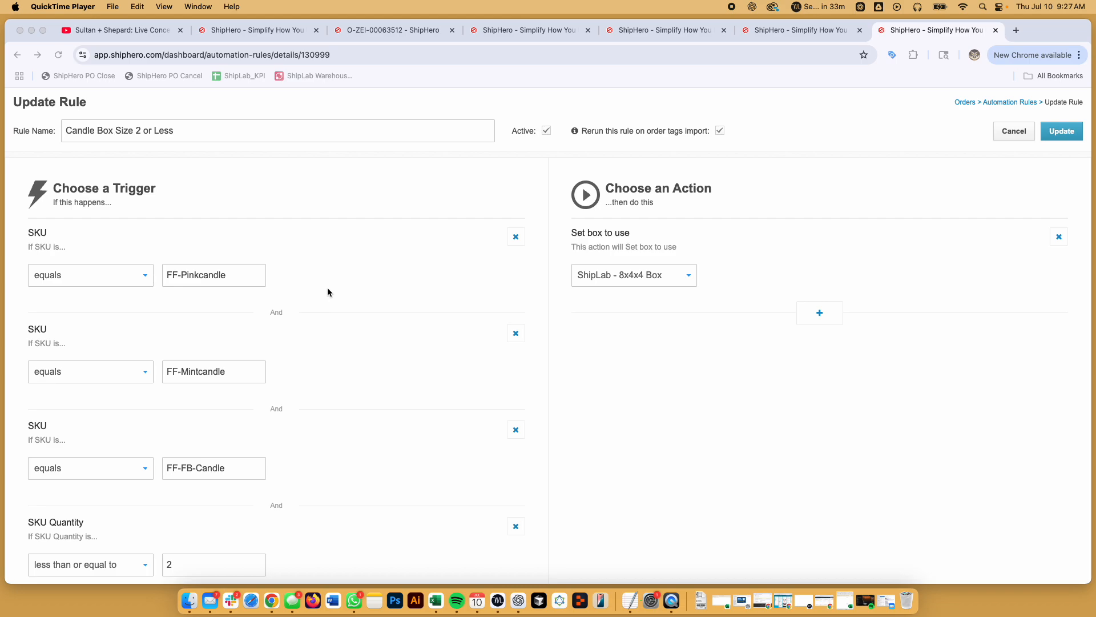
{"action": "scroll", "coordinate": [232, 171], "scroll_direction": "up", "scroll_amount": 2}
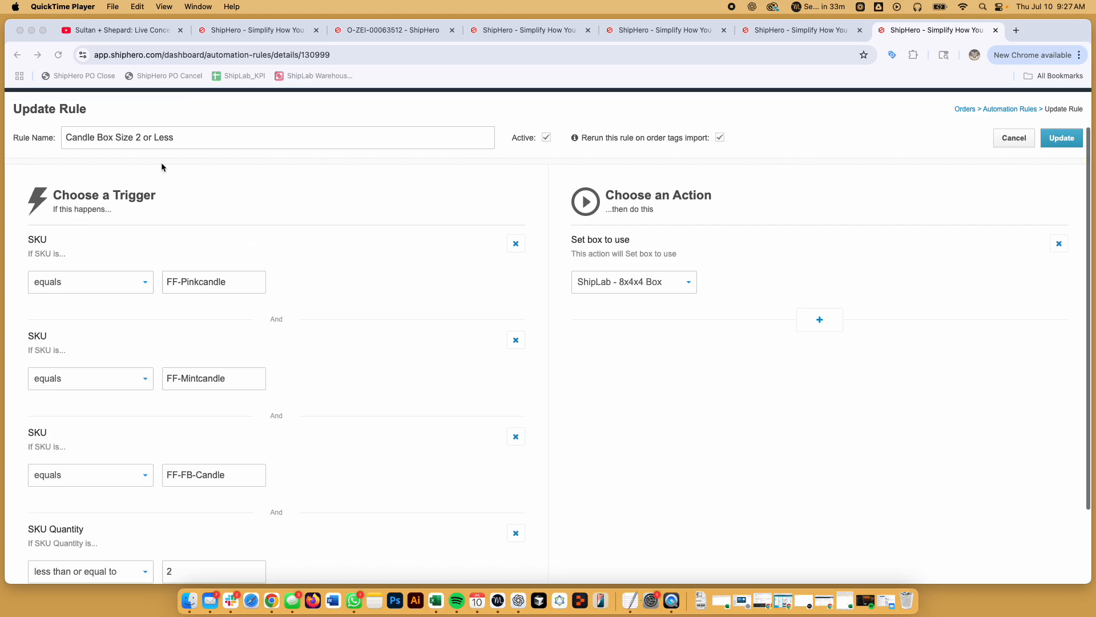
{"action": "scroll", "coordinate": [198, 223], "scroll_direction": "down", "scroll_amount": 2}
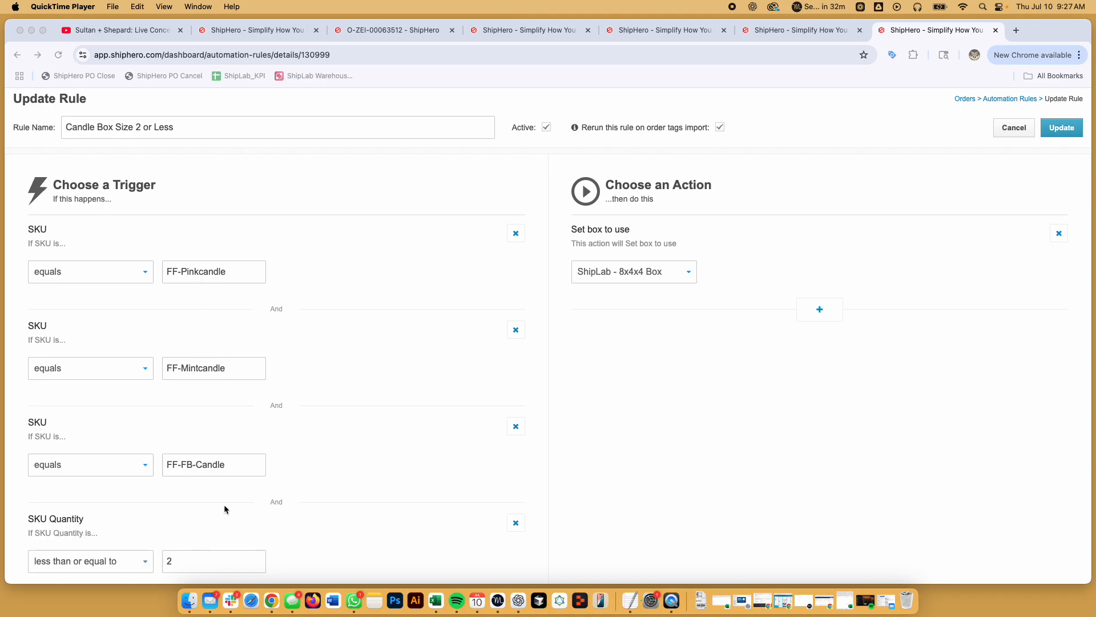
{"action": "scroll", "coordinate": [224, 505], "scroll_direction": "down", "scroll_amount": 2}
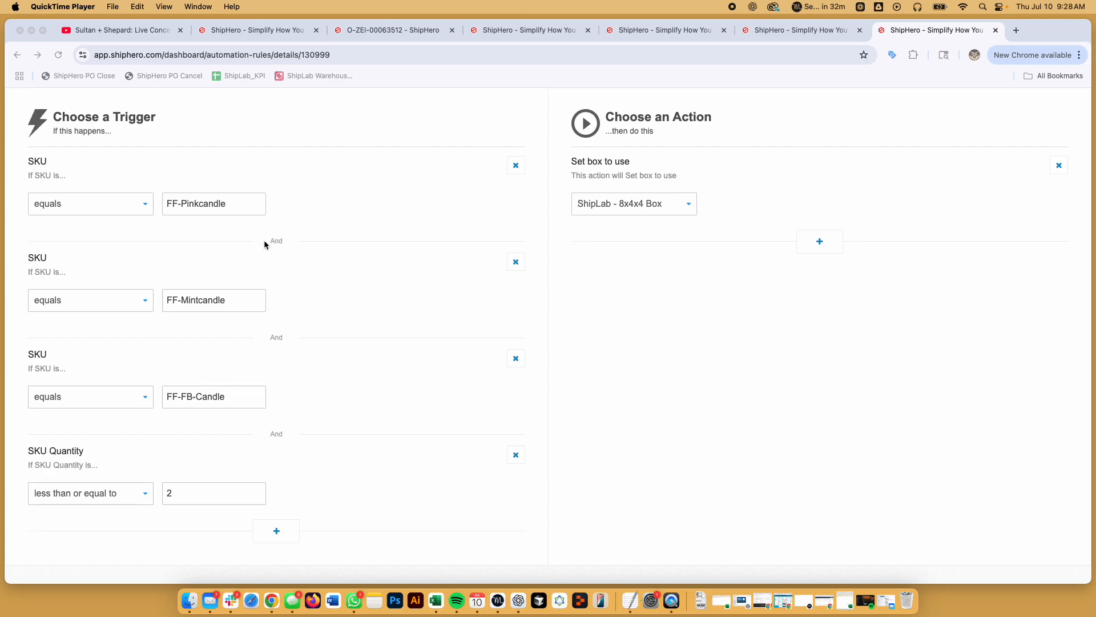
{"action": "left_click", "coordinate": [286, 240]}
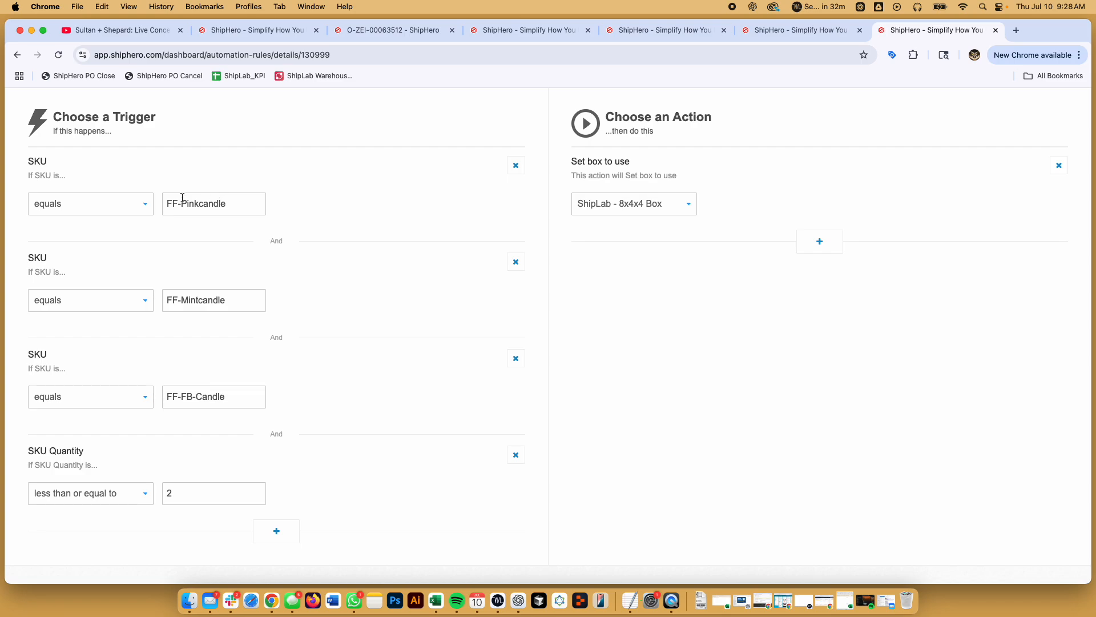
{"action": "scroll", "coordinate": [183, 396], "scroll_direction": "up", "scroll_amount": 3}
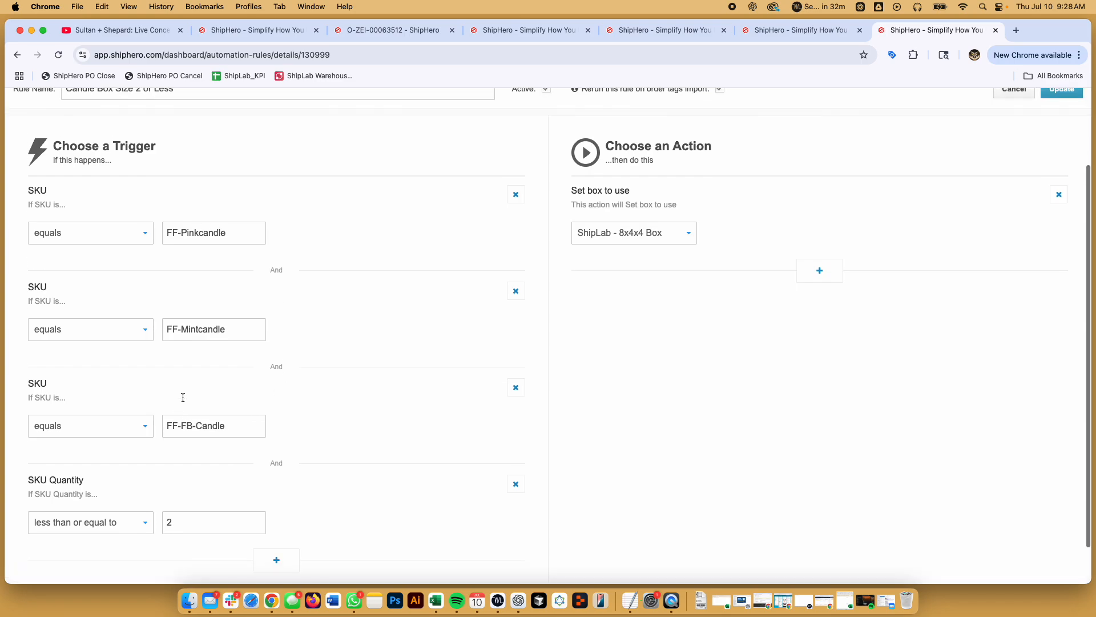
{"action": "scroll", "coordinate": [256, 528], "scroll_direction": "down", "scroll_amount": 3}
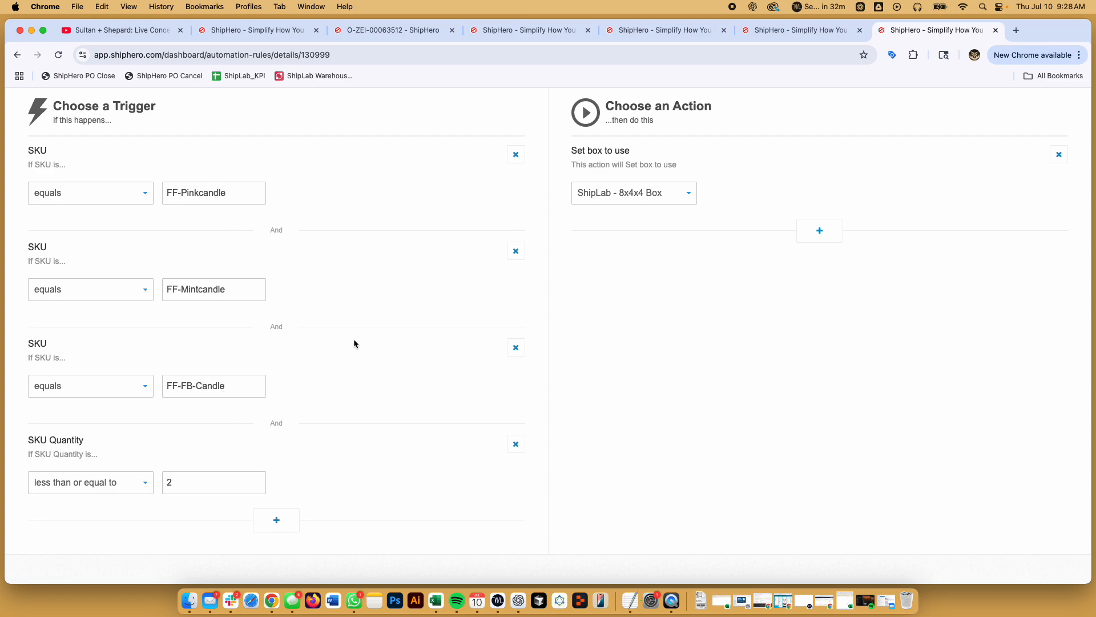
- Launch TextEdit via Spotlight and start a new blank document beside the browser
{"action": "key", "text": "super+space"}
{"action": "type", "text": "ext"}
{"action": "key", "text": "Return"}
{"action": "left_click", "coordinate": [286, 392]}
{"action": "key", "text": "super+space"}
{"action": "type", "text": "text"}
{"action": "key", "text": "Return"}
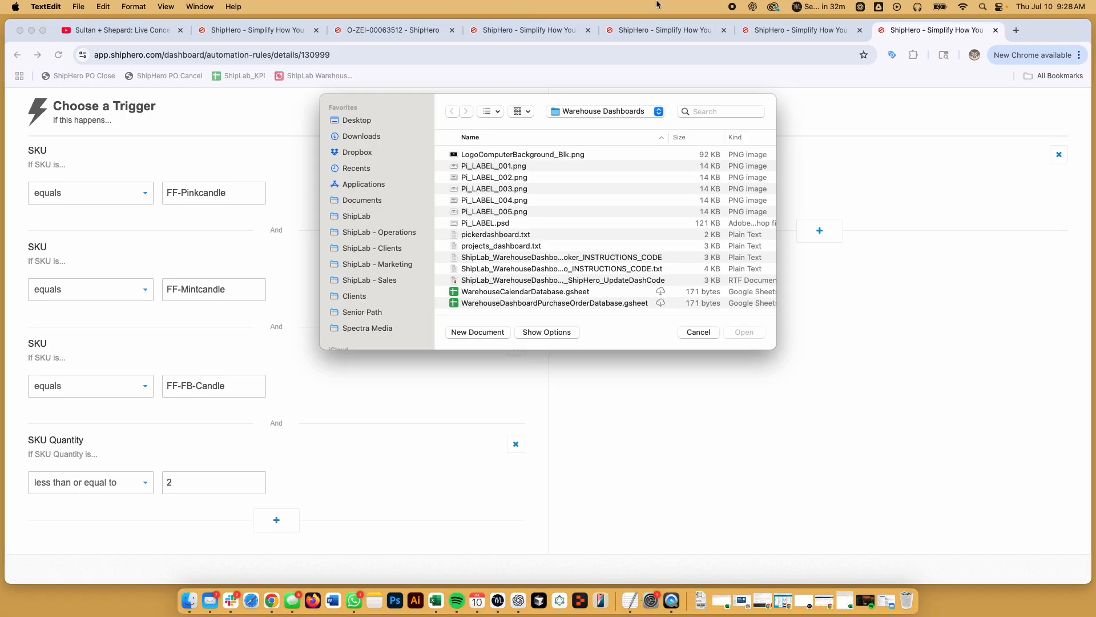
{"action": "left_click", "coordinate": [504, 334]}
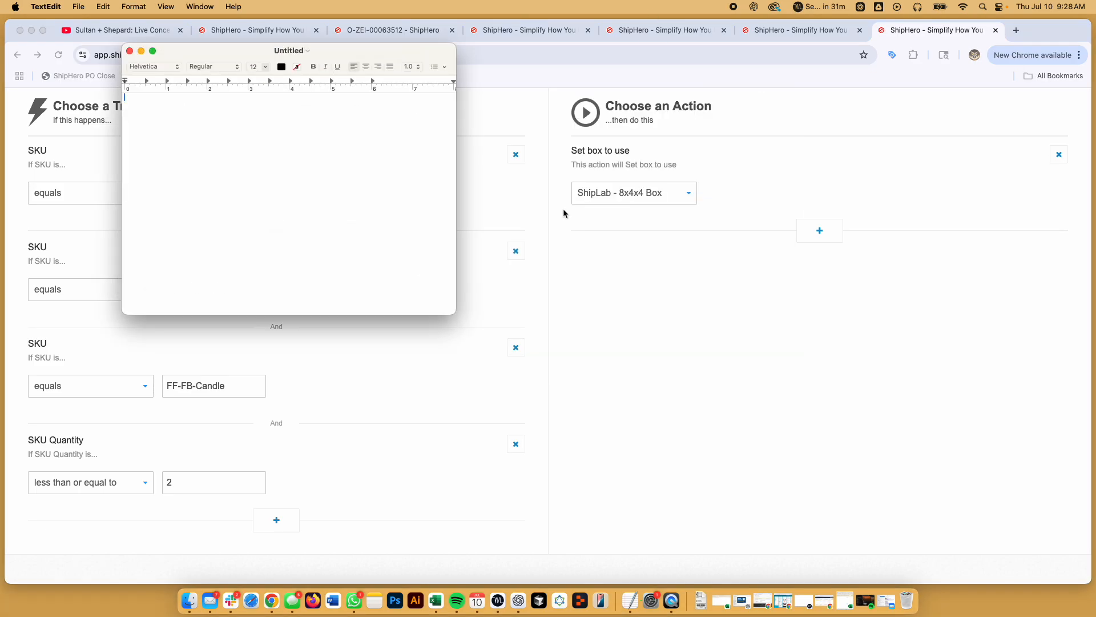
{"action": "left_click_drag", "start_coordinate": [362, 55], "coordinate": [882, 163]}
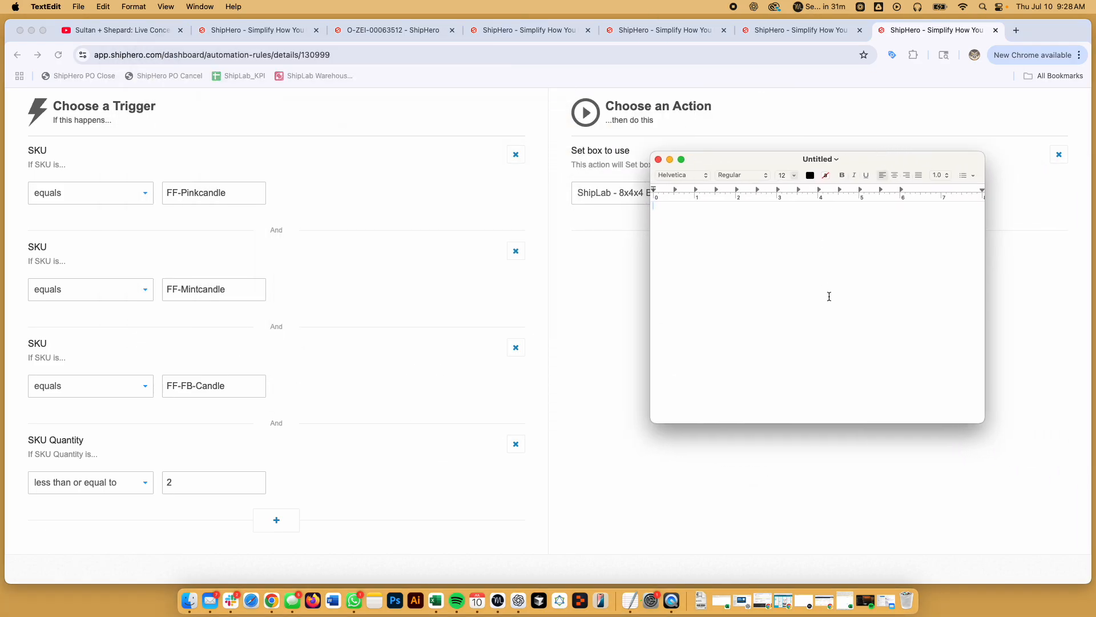
- Paste FF-Pinkcandle and FF-Mintcandle into the document on separate lines
{"action": "triple_click", "coordinate": [210, 194]}
{"action": "key", "text": "super+c"}
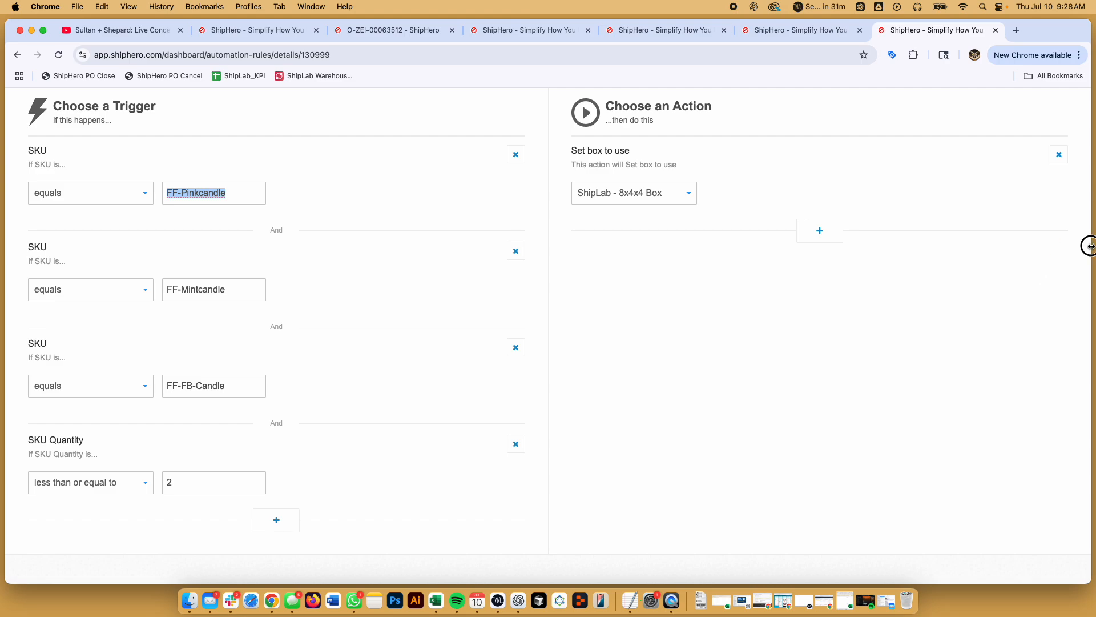
{"action": "left_click_drag", "start_coordinate": [1088, 245], "coordinate": [684, 257]}
{"action": "left_click", "coordinate": [765, 257]}
{"action": "key", "text": "super+v"}
{"action": "triple_click", "coordinate": [215, 287]}
{"action": "key", "text": "super+c"}
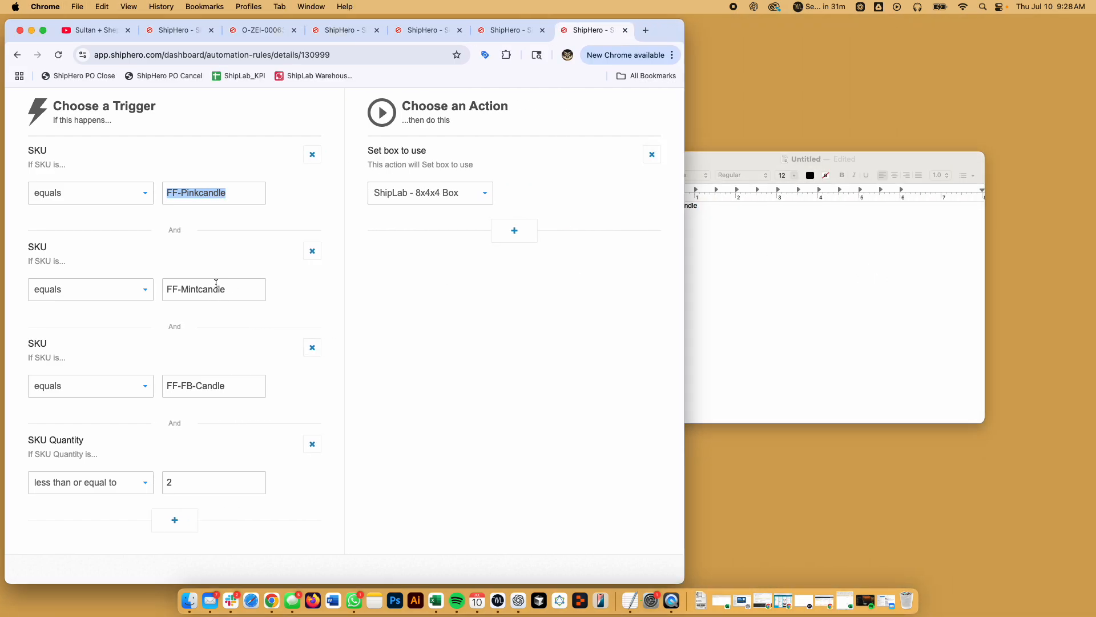
{"action": "left_click", "coordinate": [811, 302]}
{"action": "key", "text": "Return"}
{"action": "key", "text": "super+v"}
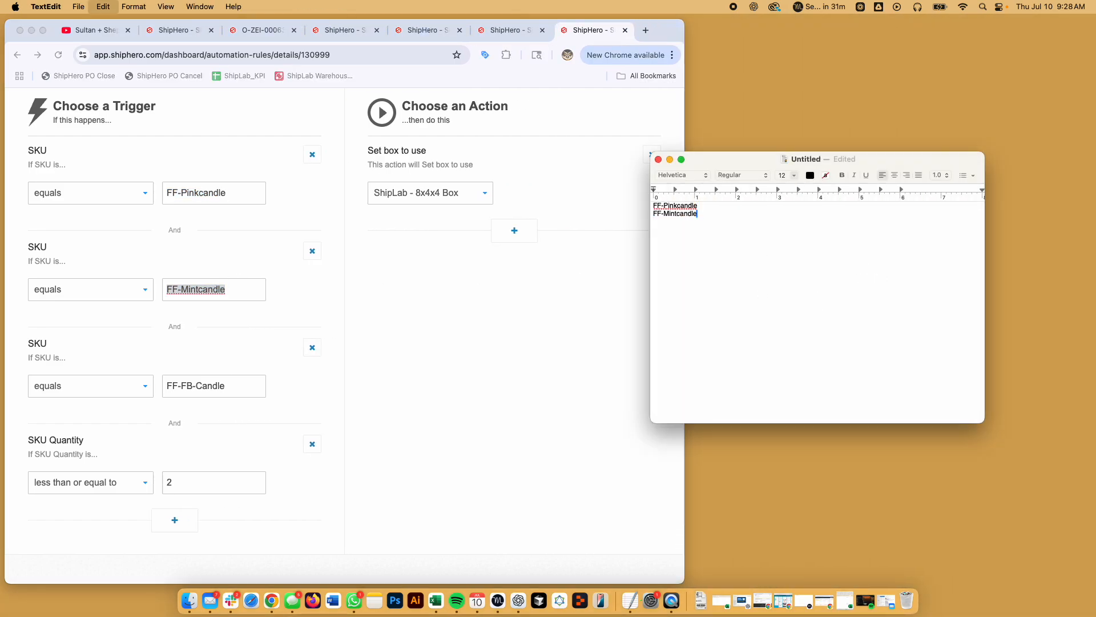
- Add FF-FB-Candle on a third line, then widen the browser again
{"action": "triple_click", "coordinate": [231, 378]}
{"action": "key", "text": "super+c"}
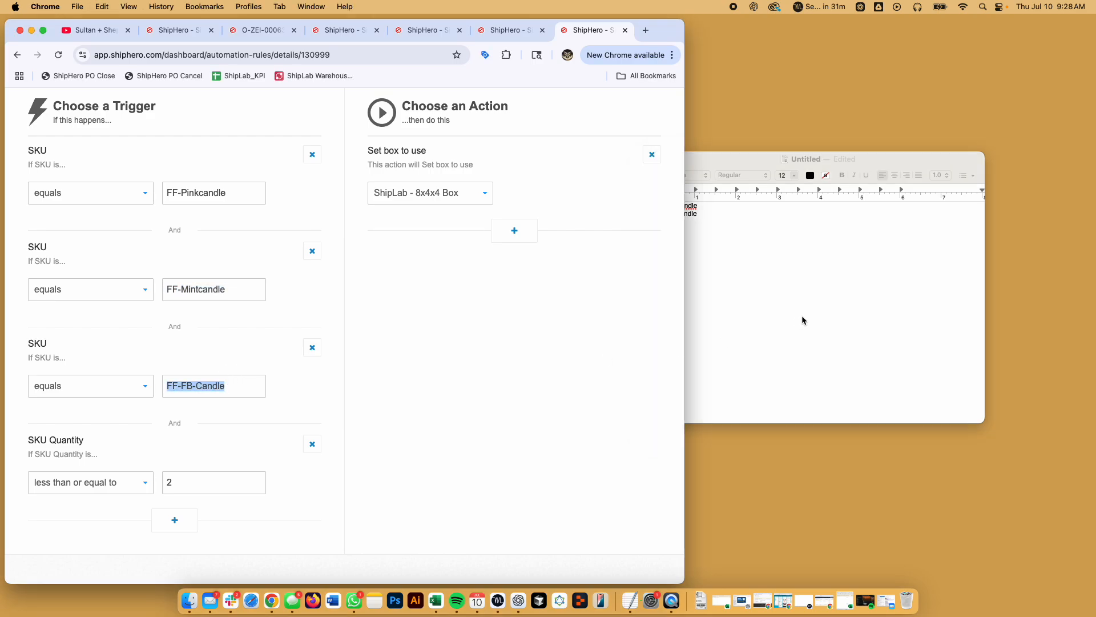
{"action": "left_click", "coordinate": [802, 318]}
{"action": "key", "text": "Return"}
{"action": "key", "text": "super+v"}
{"action": "left_click", "coordinate": [616, 408]}
{"action": "left_click_drag", "start_coordinate": [684, 394], "coordinate": [937, 347]}
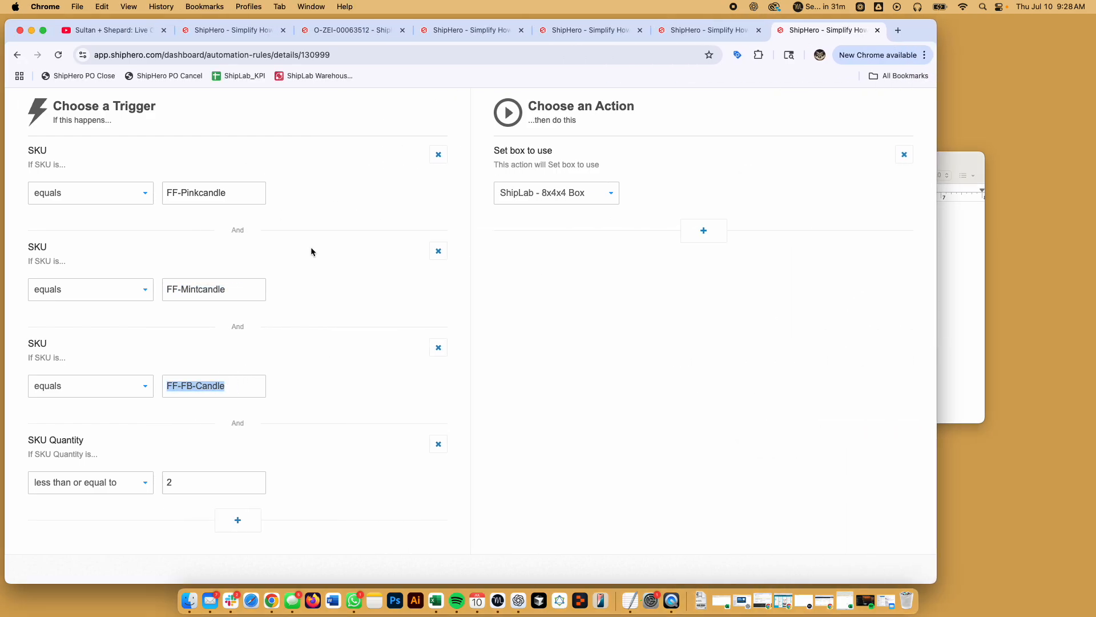
{"action": "scroll", "coordinate": [381, 385], "scroll_direction": "up", "scroll_amount": 5}
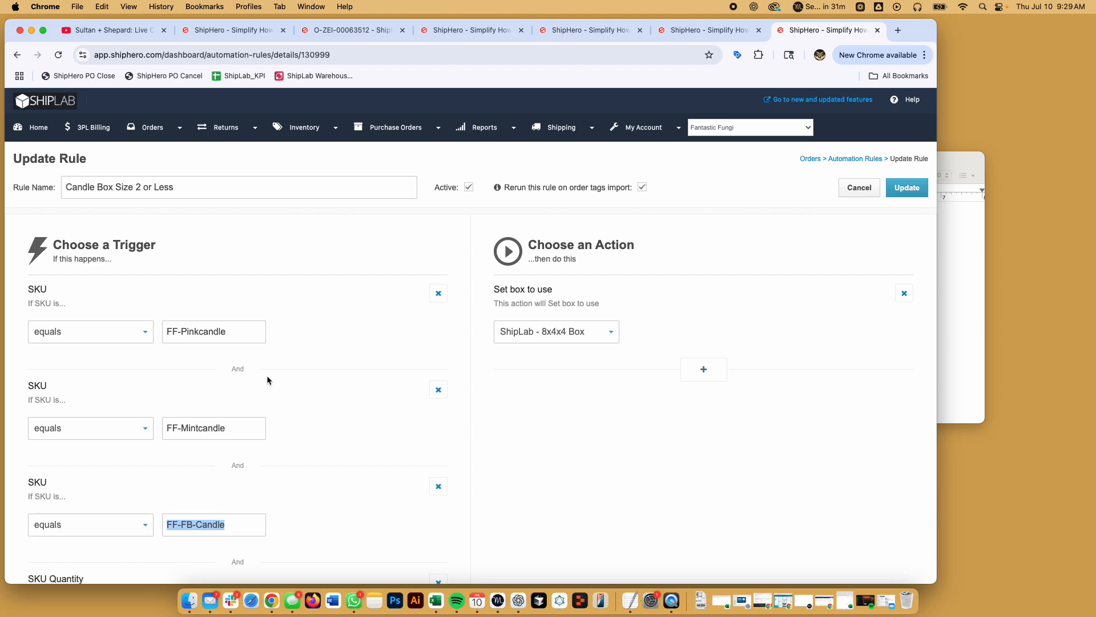
{"action": "left_click", "coordinate": [96, 323]}
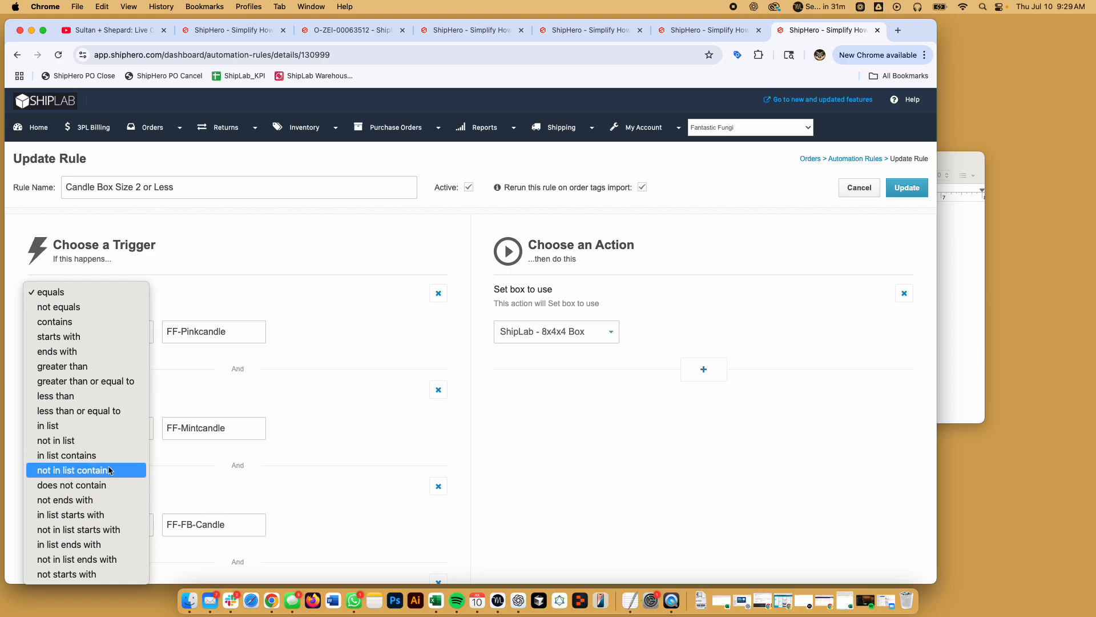
{"action": "left_click", "coordinate": [312, 255]}
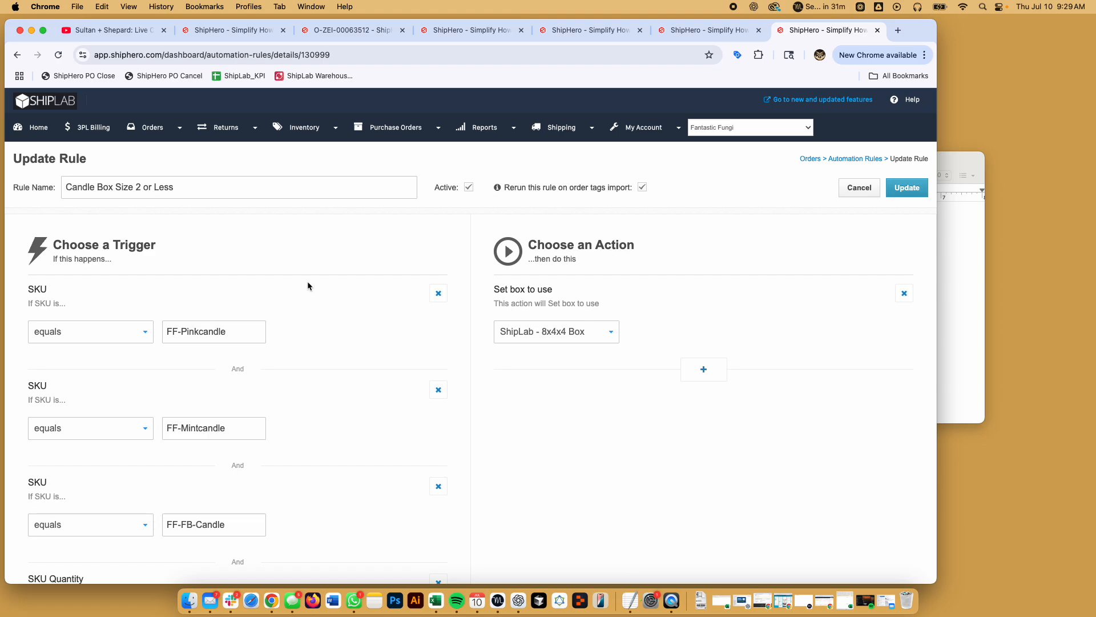
{"action": "left_click", "coordinate": [868, 159]}
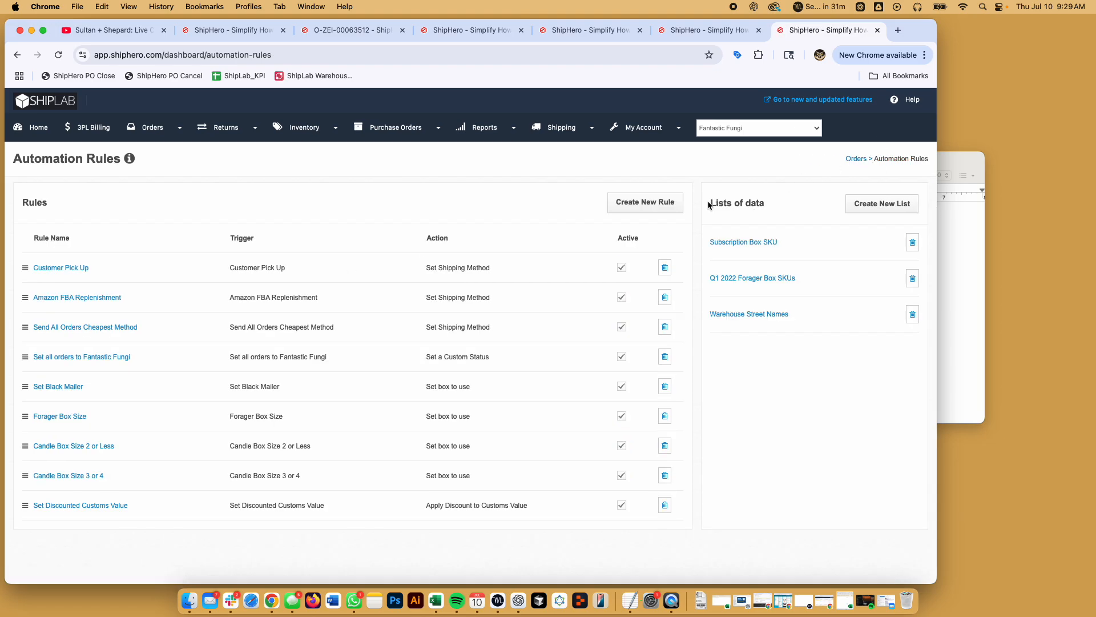
- Inspect the Warehouse Street Names list and close it unchanged
{"action": "left_click_drag", "start_coordinate": [708, 203], "coordinate": [767, 203]}
{"action": "left_click", "coordinate": [766, 201]}
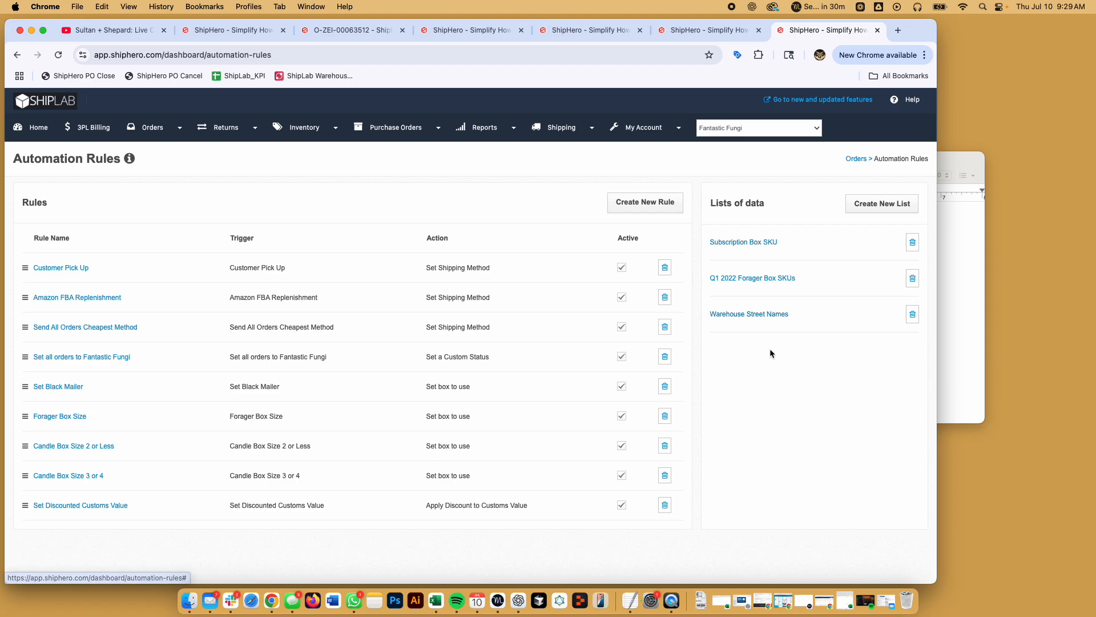
{"action": "scroll", "coordinate": [773, 358], "scroll_direction": "down", "scroll_amount": 1}
{"action": "scroll", "coordinate": [773, 348], "scroll_direction": "up", "scroll_amount": 1}
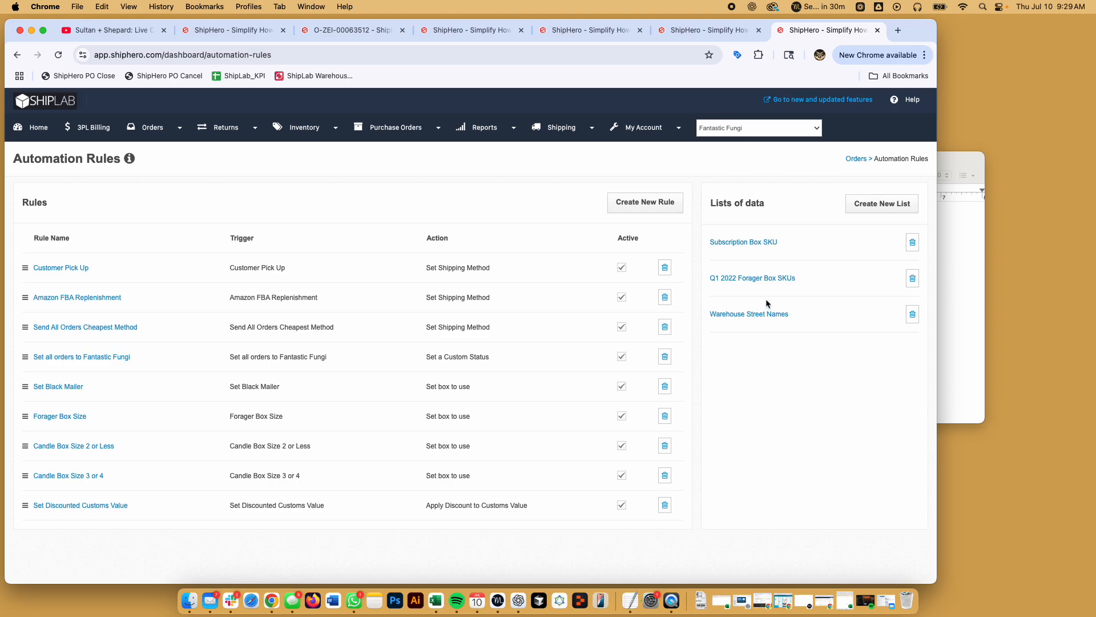
{"action": "left_click", "coordinate": [748, 315]}
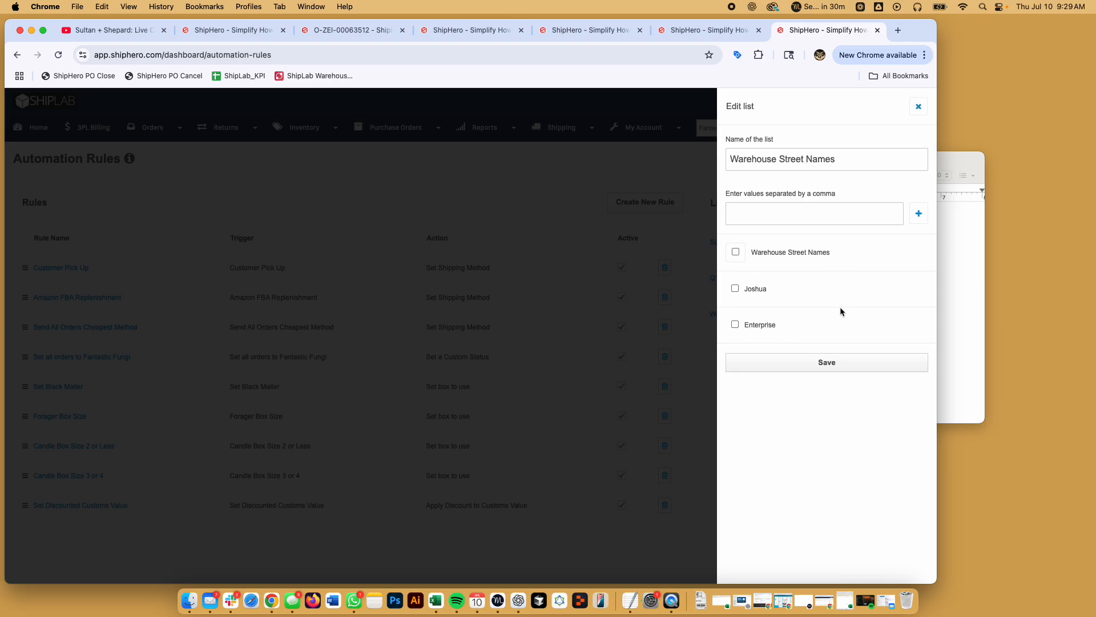
{"action": "left_click", "coordinate": [919, 107]}
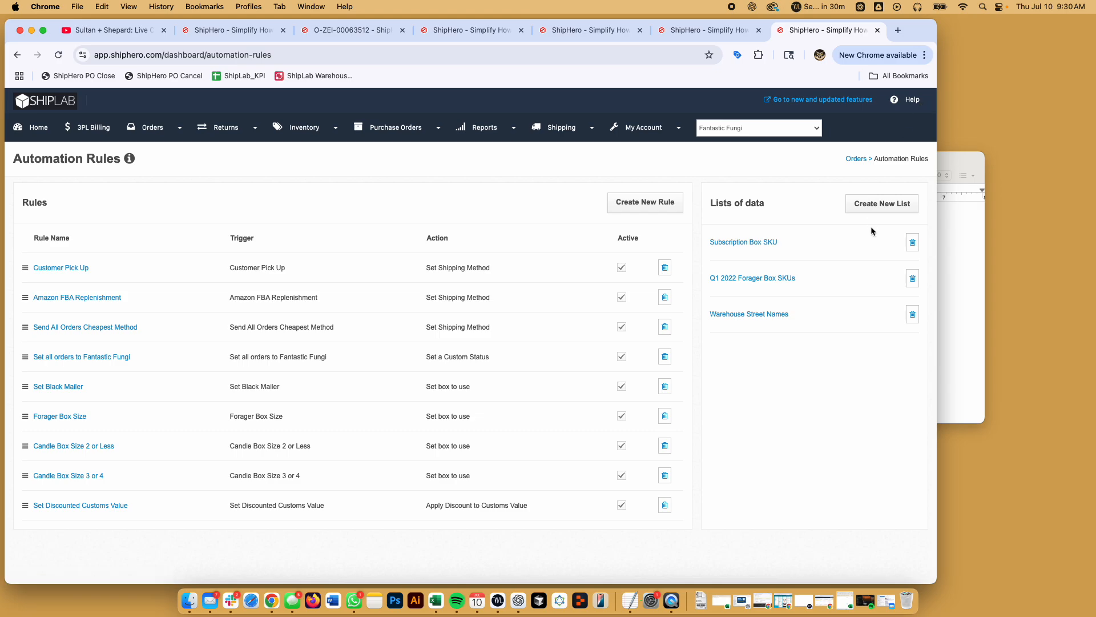
- Place the browser beside the SKU document and start a new data list
{"action": "left_click_drag", "start_coordinate": [938, 175], "coordinate": [739, 171]}
{"action": "left_click", "coordinate": [736, 175]}
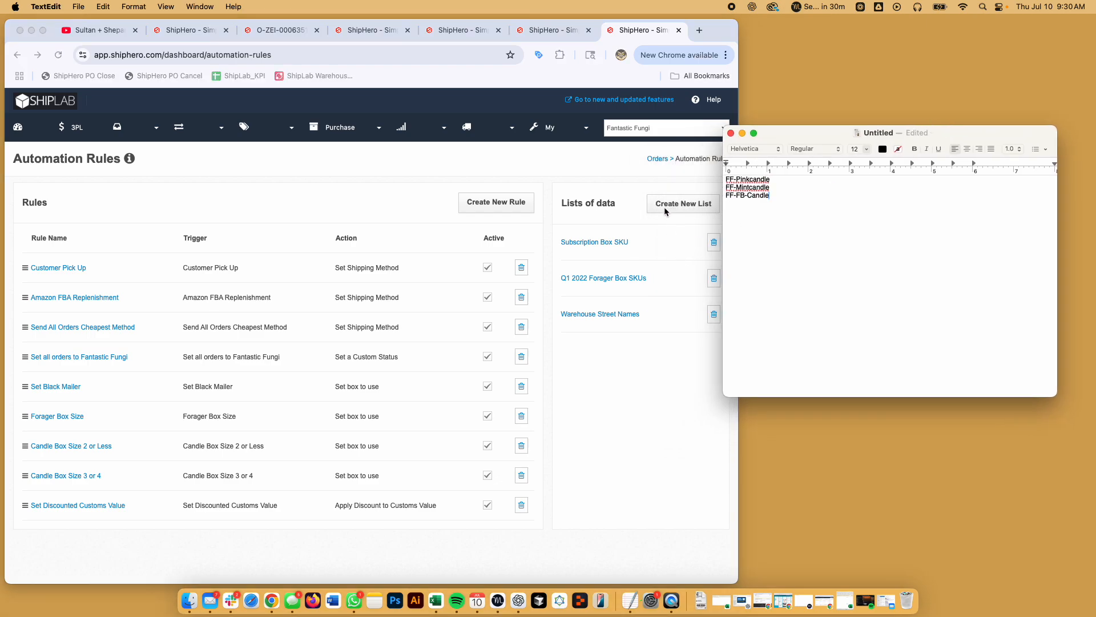
{"action": "left_click", "coordinate": [684, 203]}
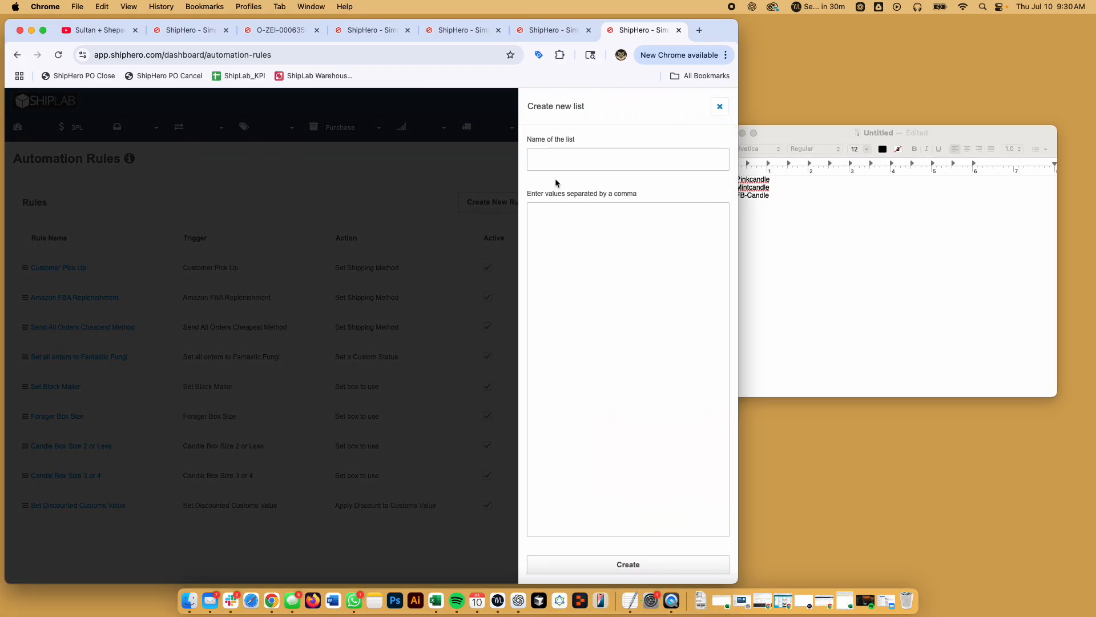
- Name the new list 'Candle SKUs', correcting the typos
{"action": "left_click", "coordinate": [604, 161]}
{"action": "type", "text": "Candle SKUs"}
- Copy the three SKU lines from TextEdit into the list values box
{"action": "left_click", "coordinate": [856, 212]}
{"action": "left_click_drag", "start_coordinate": [799, 204], "coordinate": [702, 163]}
{"action": "key", "text": "super+c"}
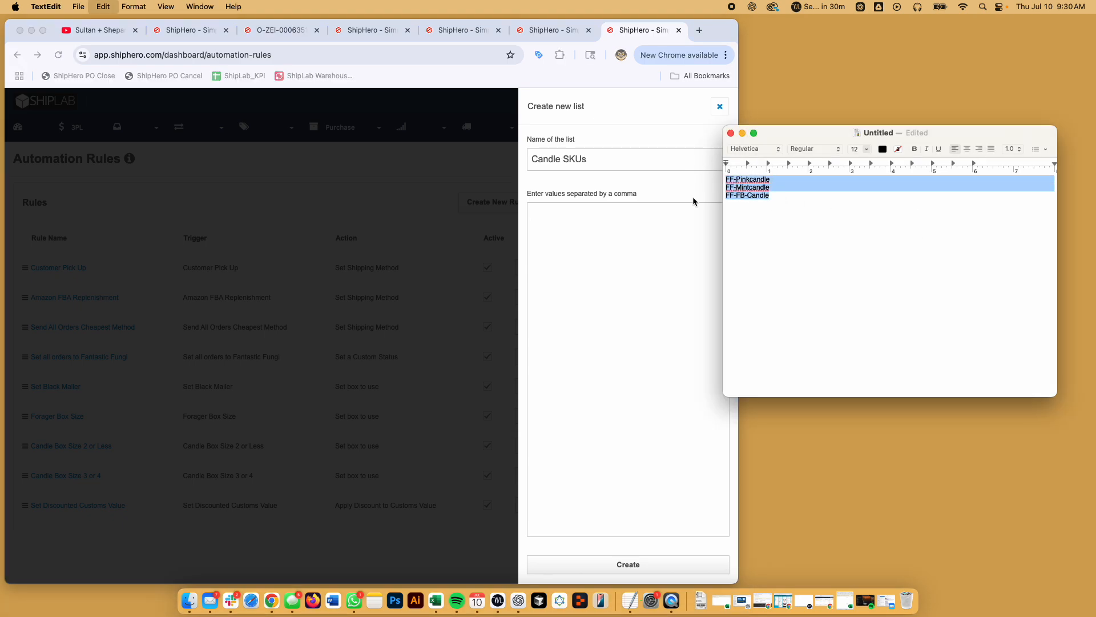
{"action": "left_click", "coordinate": [578, 284]}
{"action": "key", "text": "super+v"}
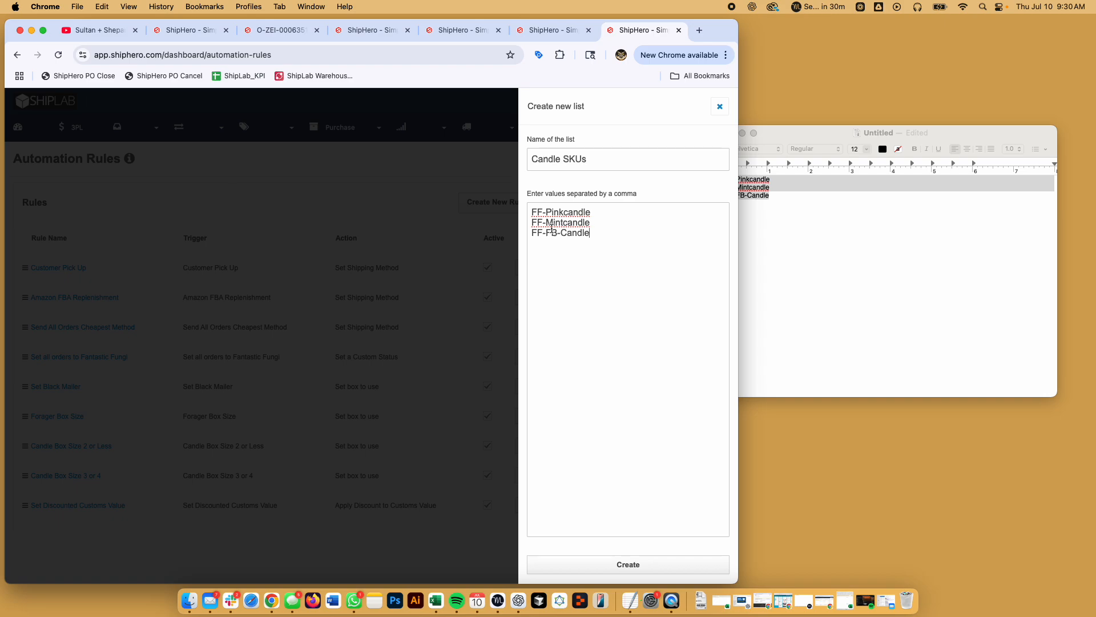
- Join the SKUs into FF-Pinkcandle,FF-Mintcandle,FF-FB-Candle and create the list
{"action": "left_click", "coordinate": [532, 222]}
{"action": "key", "text": "BackSpace"}
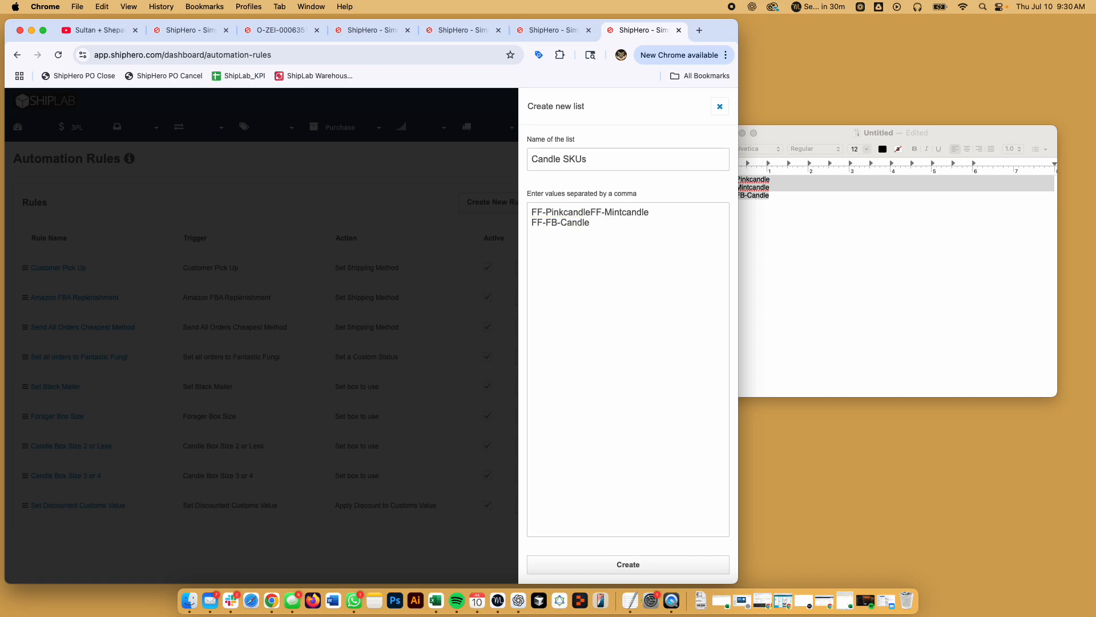
{"action": "type", "text": ","}
{"action": "left_click", "coordinate": [531, 223]}
{"action": "key", "text": "BackSpace"}
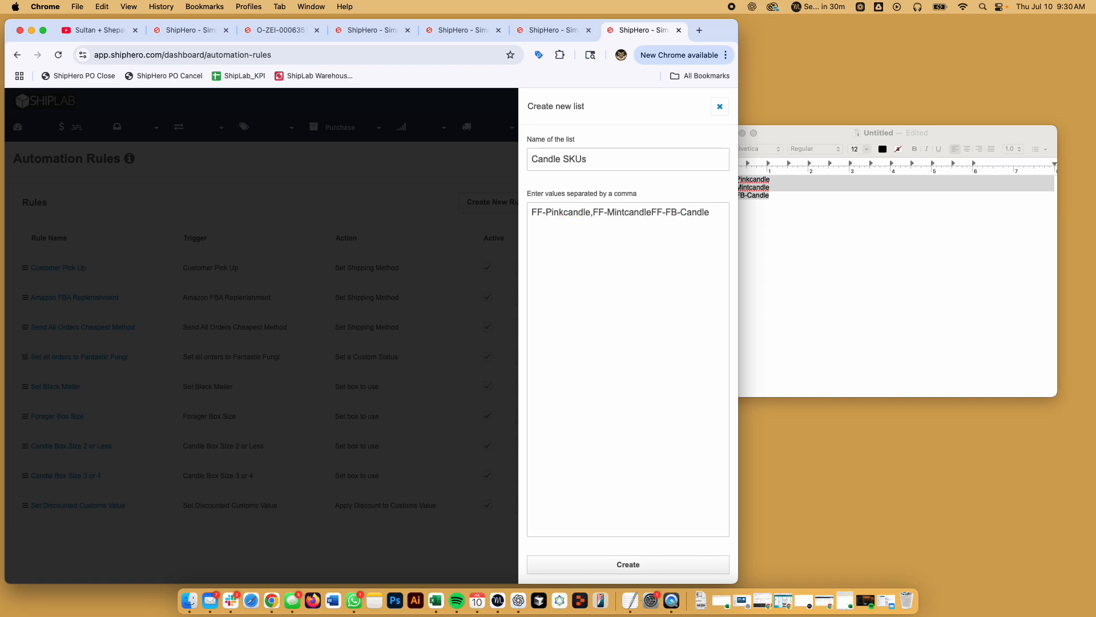
{"action": "type", "text": ","}
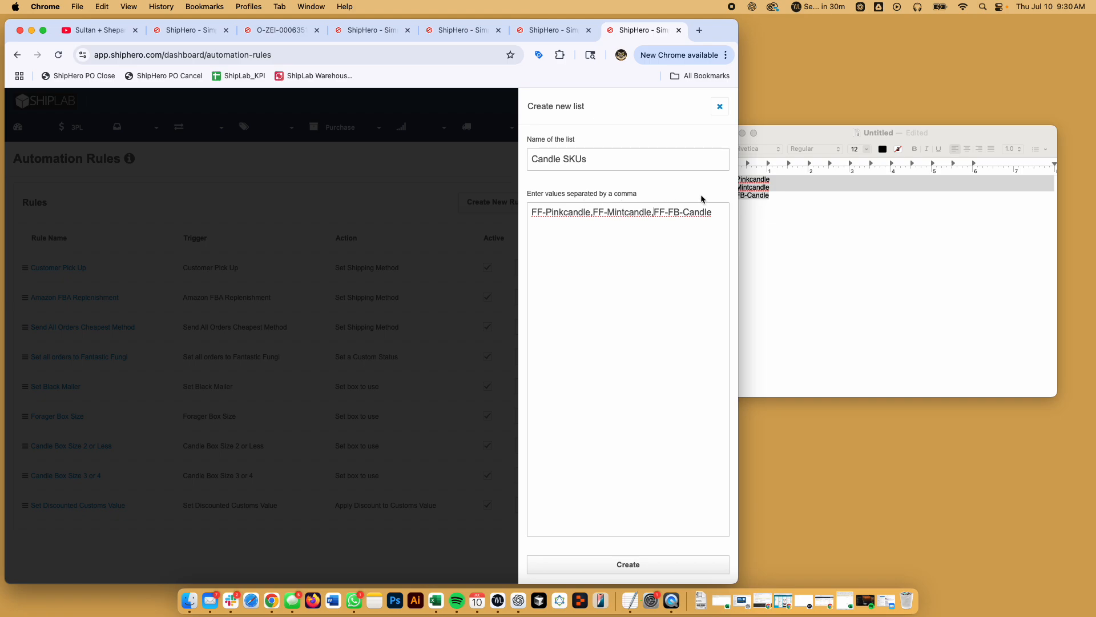
{"action": "left_click", "coordinate": [790, 197]}
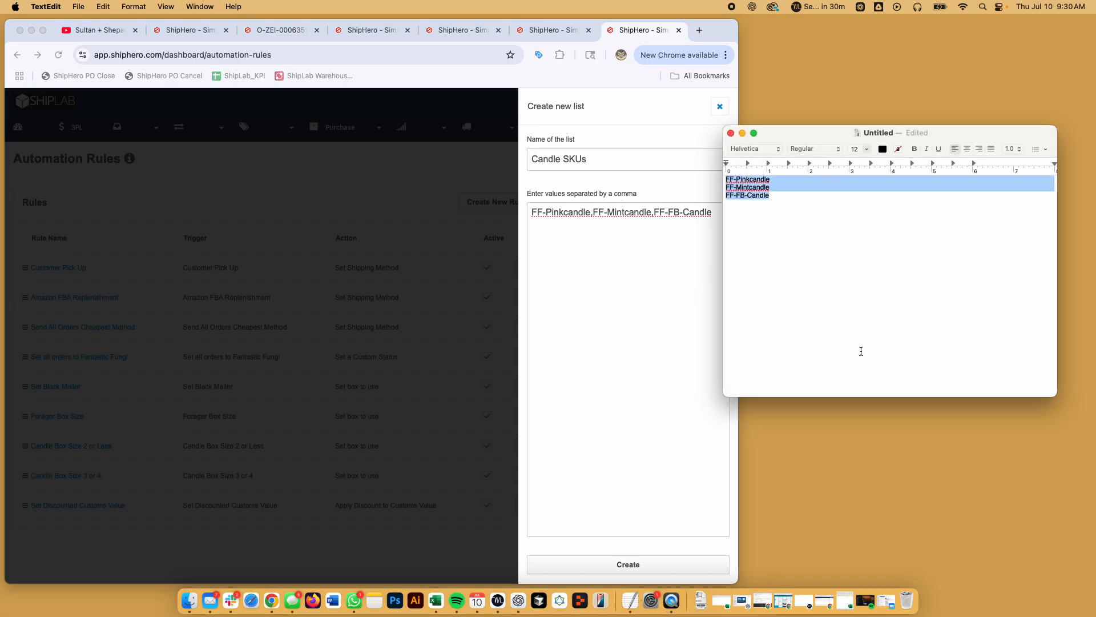
{"action": "left_click", "coordinate": [648, 198]}
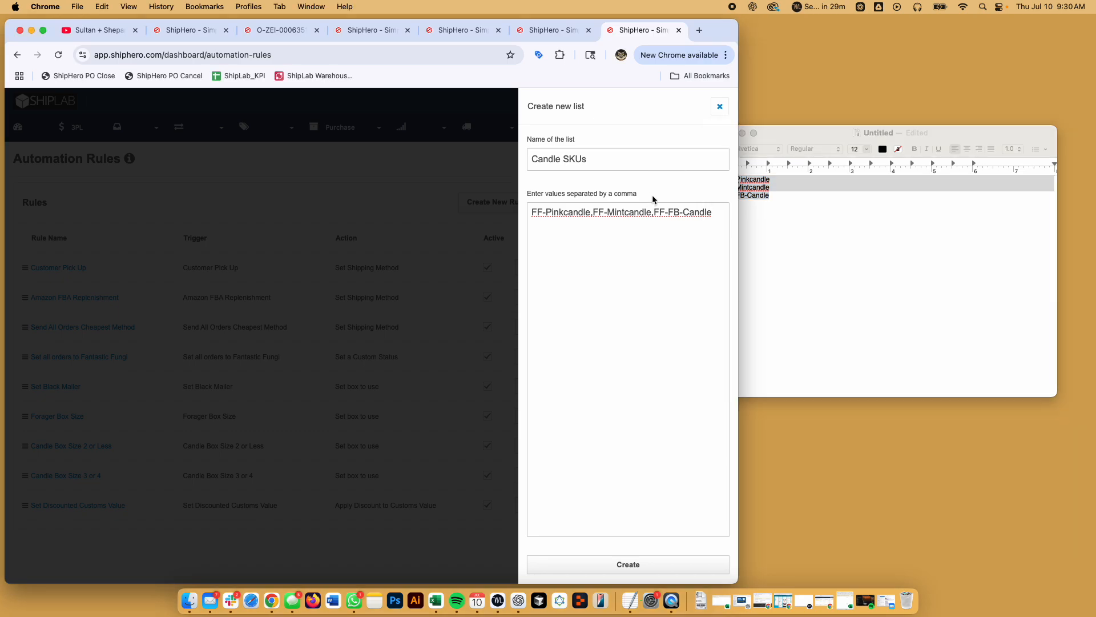
{"action": "left_click", "coordinate": [628, 565]}
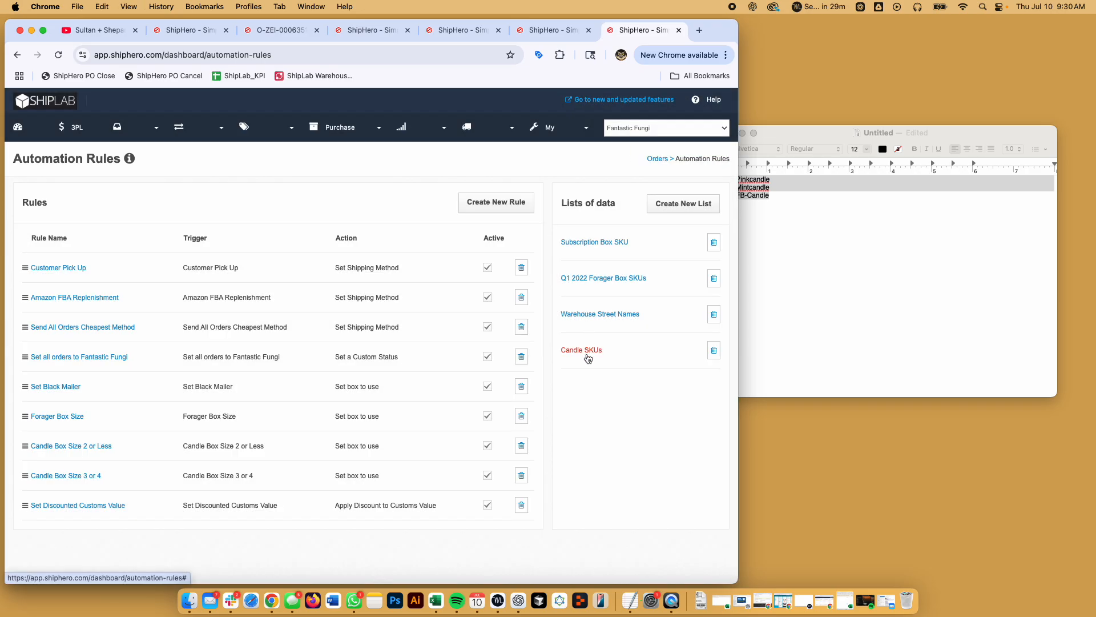
- Check the Candle SKUs list's three values, then open the Candle Box Size 2 or Less rule
{"action": "left_click", "coordinate": [587, 351]}
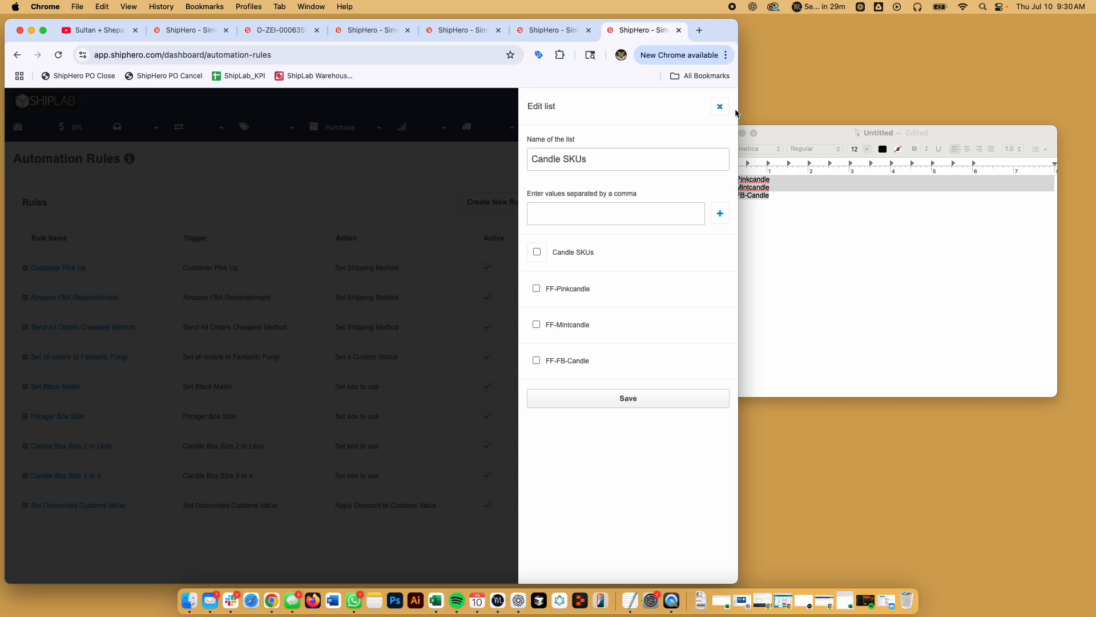
{"action": "left_click", "coordinate": [719, 106]}
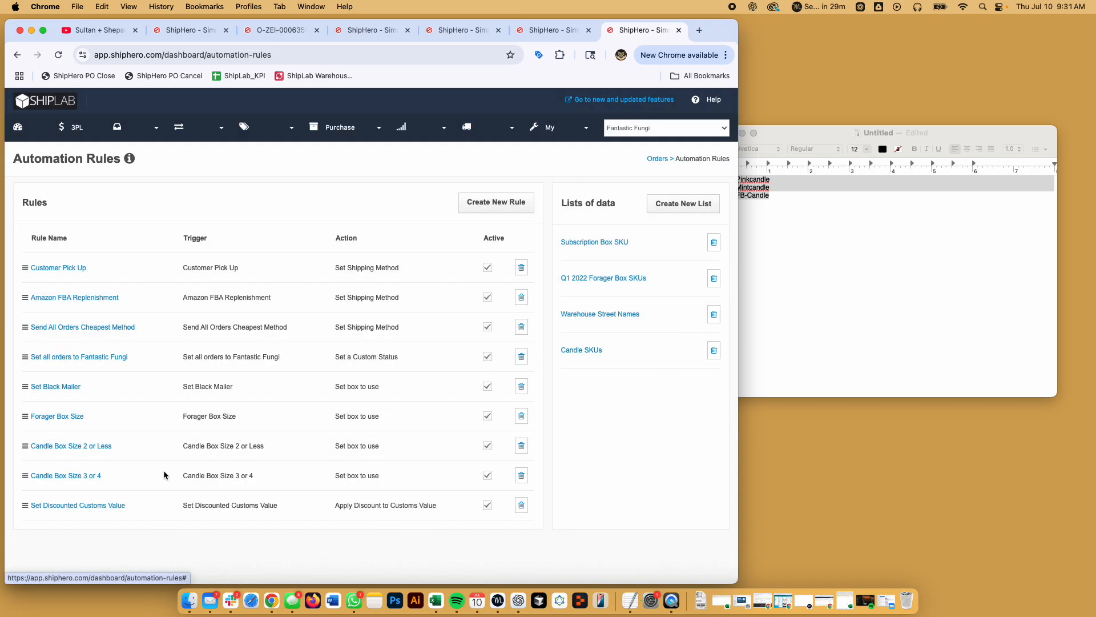
{"action": "left_click", "coordinate": [95, 447]}
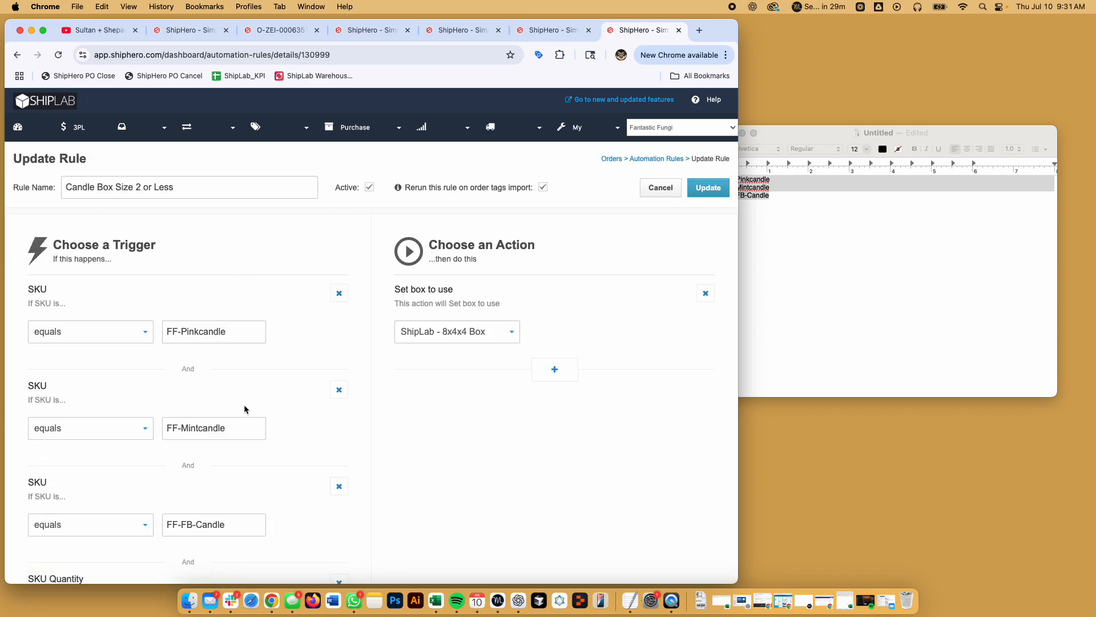
- Drop the FF-Mintcandle and FF-FB-Candle conditions and set SKU to 'in list contains' Candle SKUs
{"action": "left_click", "coordinate": [341, 391]}
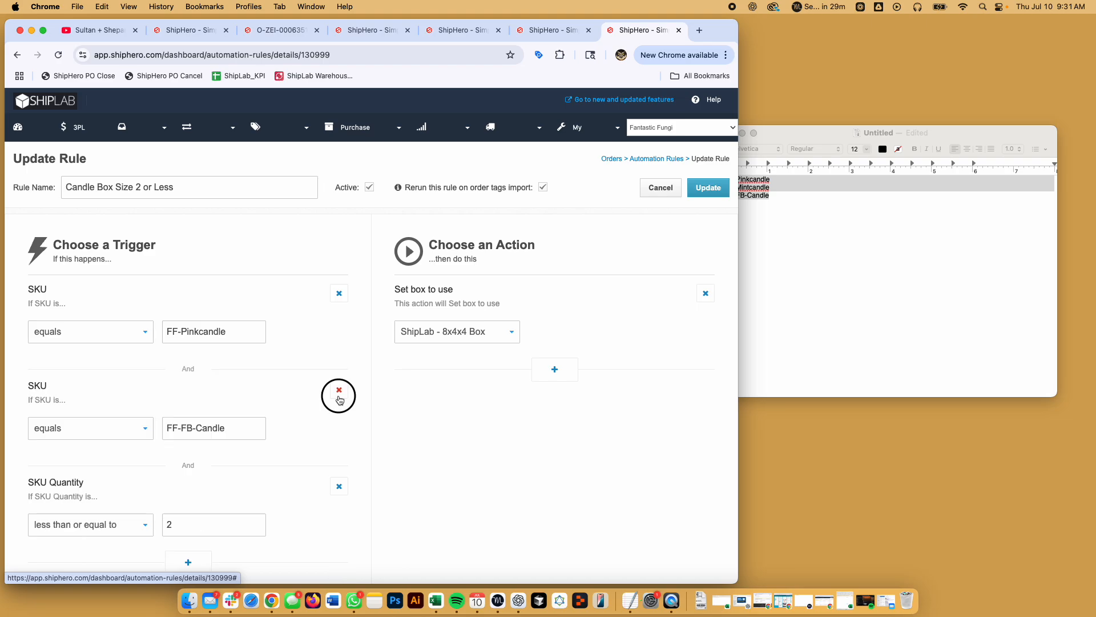
{"action": "left_click", "coordinate": [340, 390]}
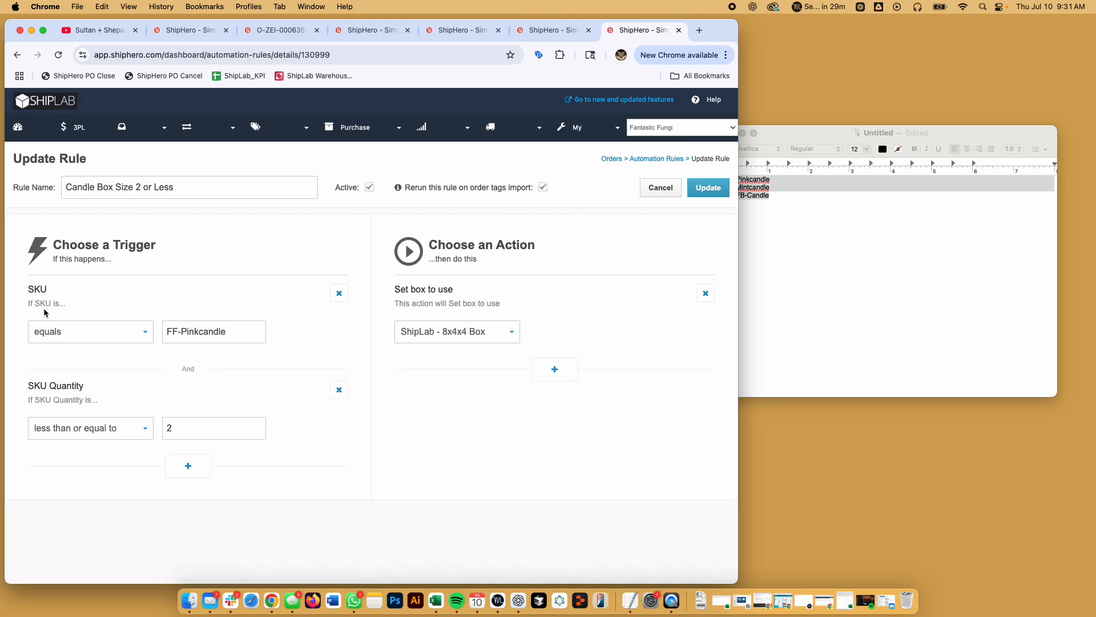
{"action": "left_click", "coordinate": [66, 333]}
{"action": "scroll", "coordinate": [79, 473], "scroll_direction": "down", "scroll_amount": 2}
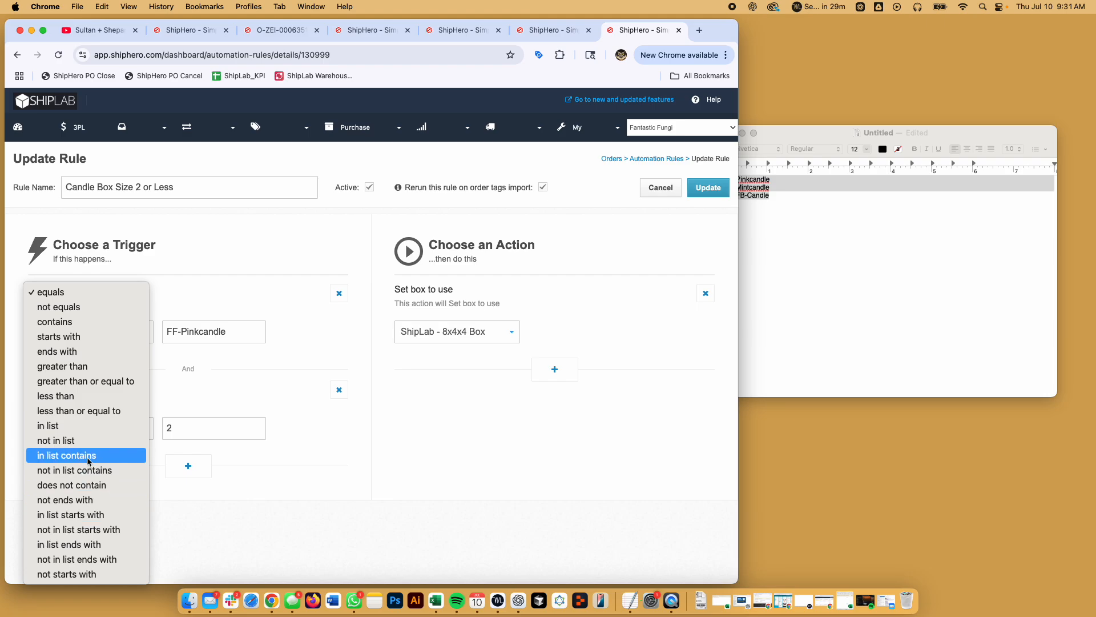
{"action": "key", "text": "Escape"}
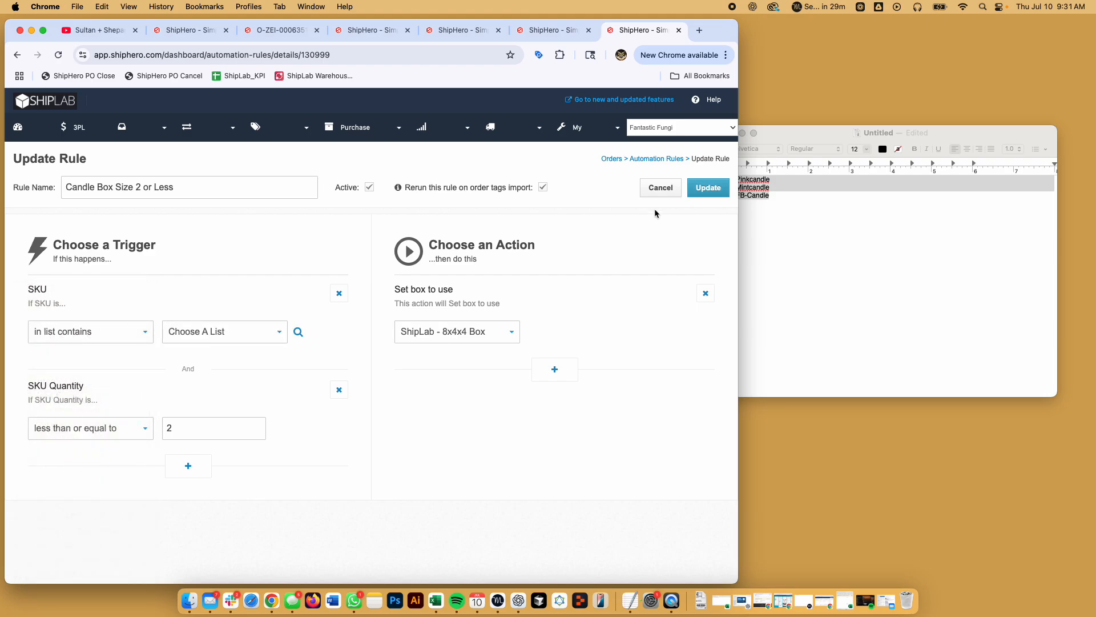
{"action": "left_click", "coordinate": [225, 330]}
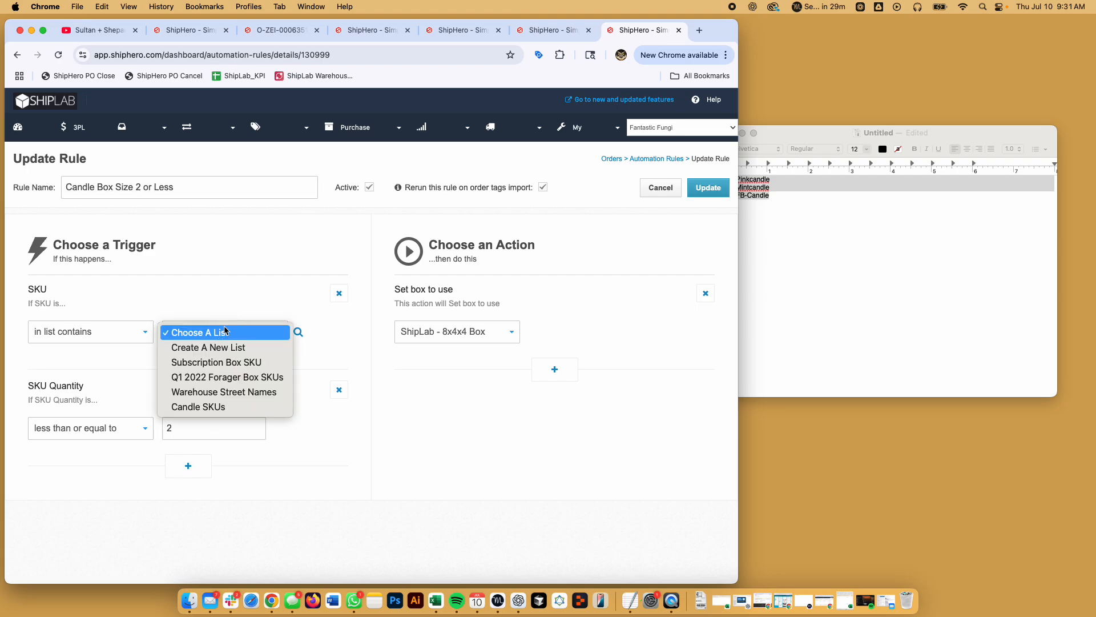
{"action": "left_click", "coordinate": [208, 407]}
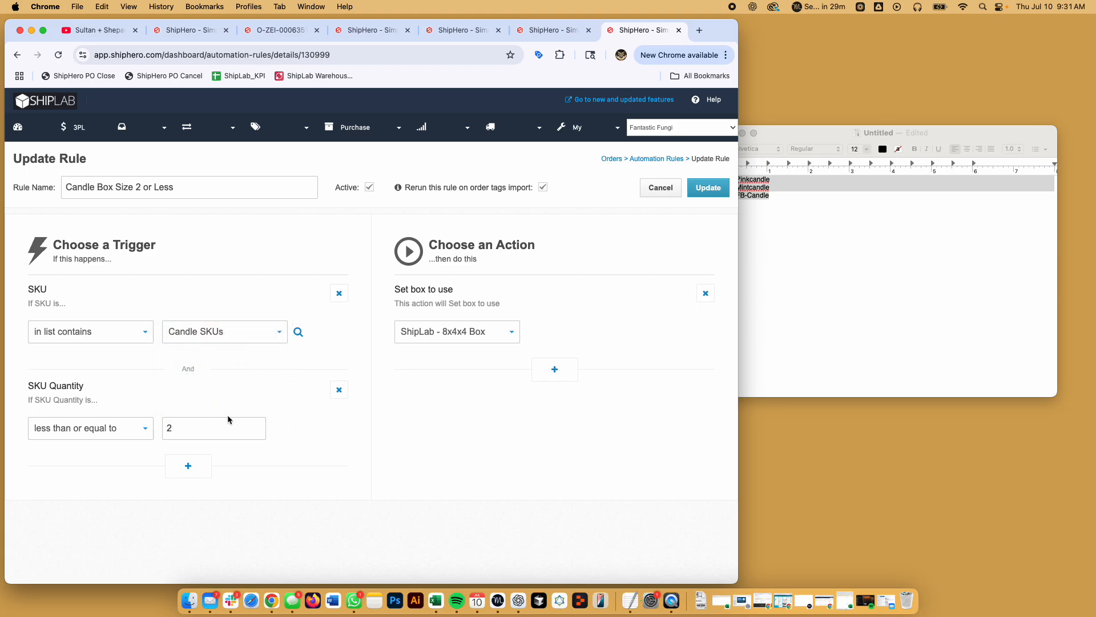
{"action": "left_click", "coordinate": [346, 394]}
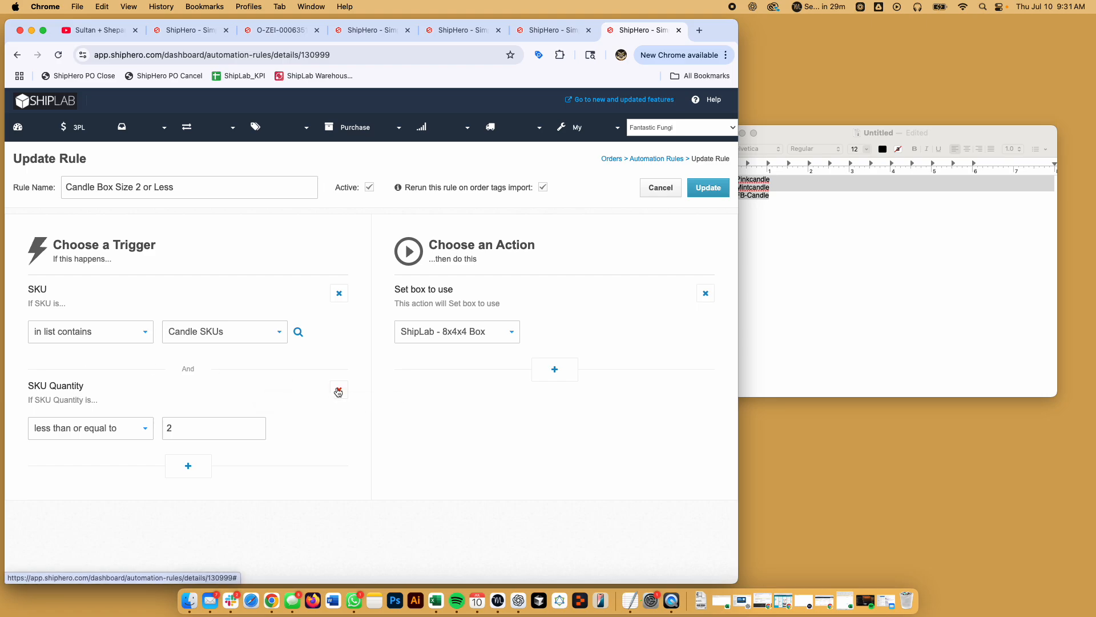
- Swap the SKU Quantity condition for Sum of Line Items Quantities In List ≤ 2
{"action": "left_click_drag", "start_coordinate": [28, 385], "coordinate": [94, 387]}
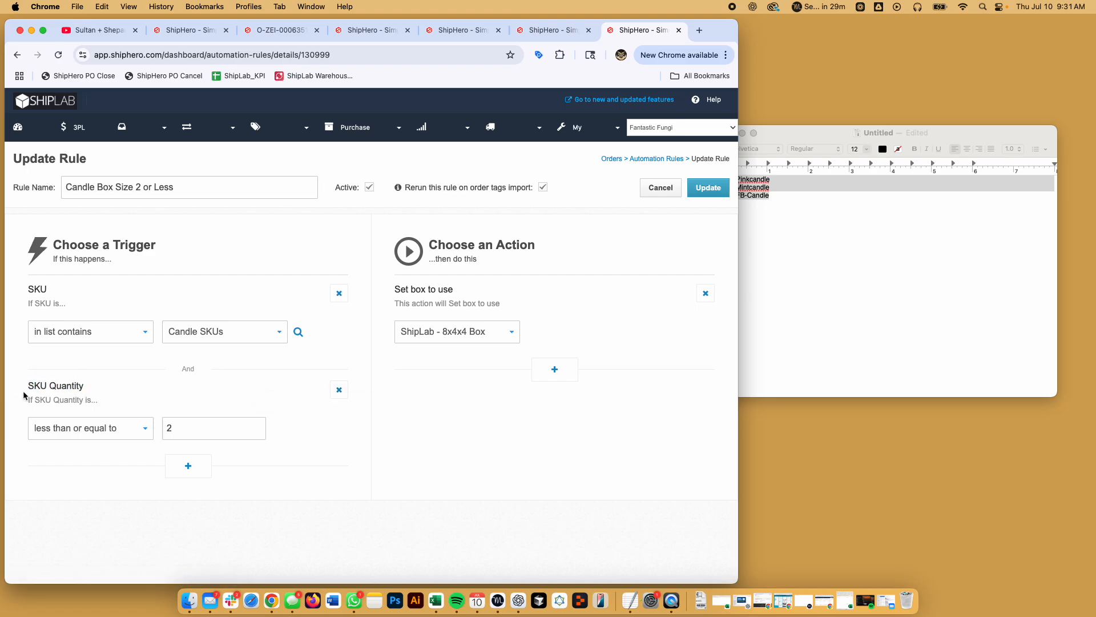
{"action": "left_click", "coordinate": [339, 390]}
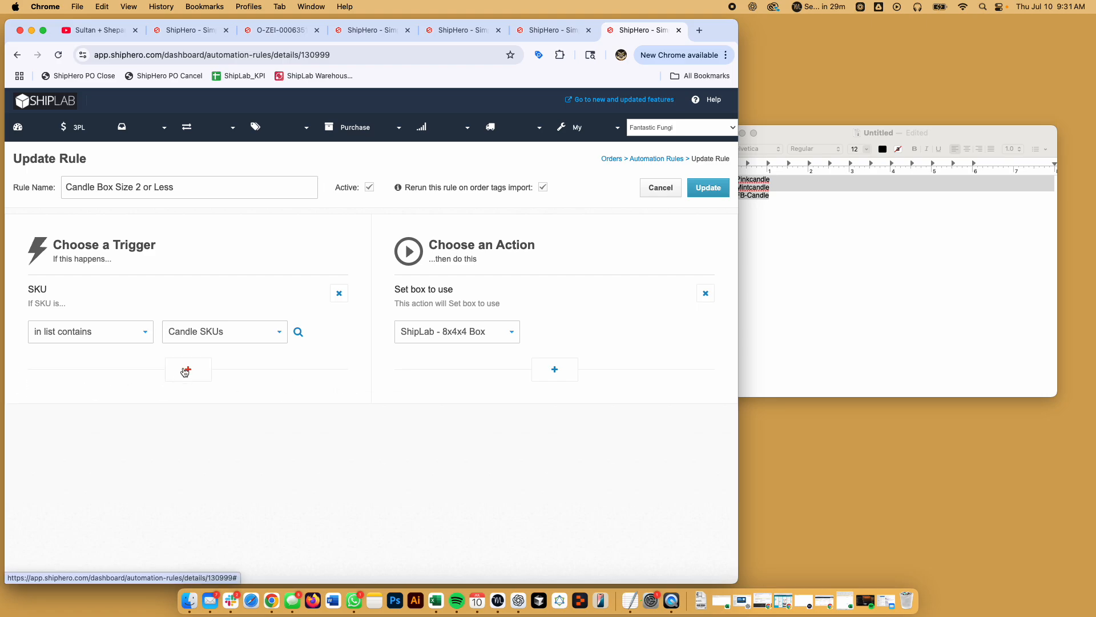
{"action": "left_click", "coordinate": [189, 371]}
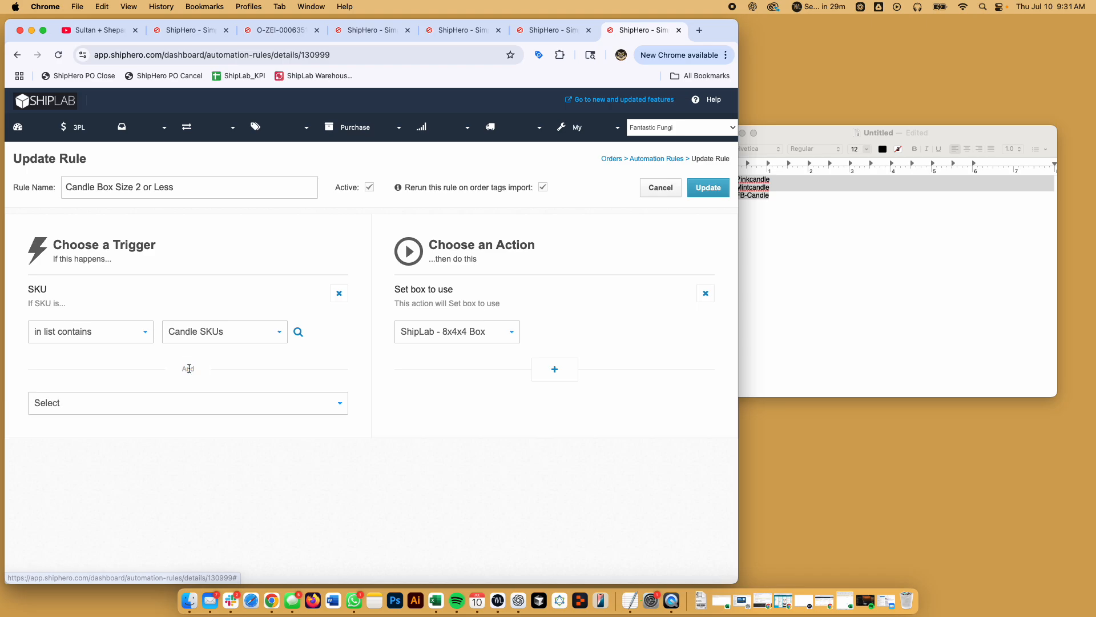
{"action": "left_click", "coordinate": [165, 407]}
{"action": "scroll", "coordinate": [155, 514], "scroll_direction": "down", "scroll_amount": 10}
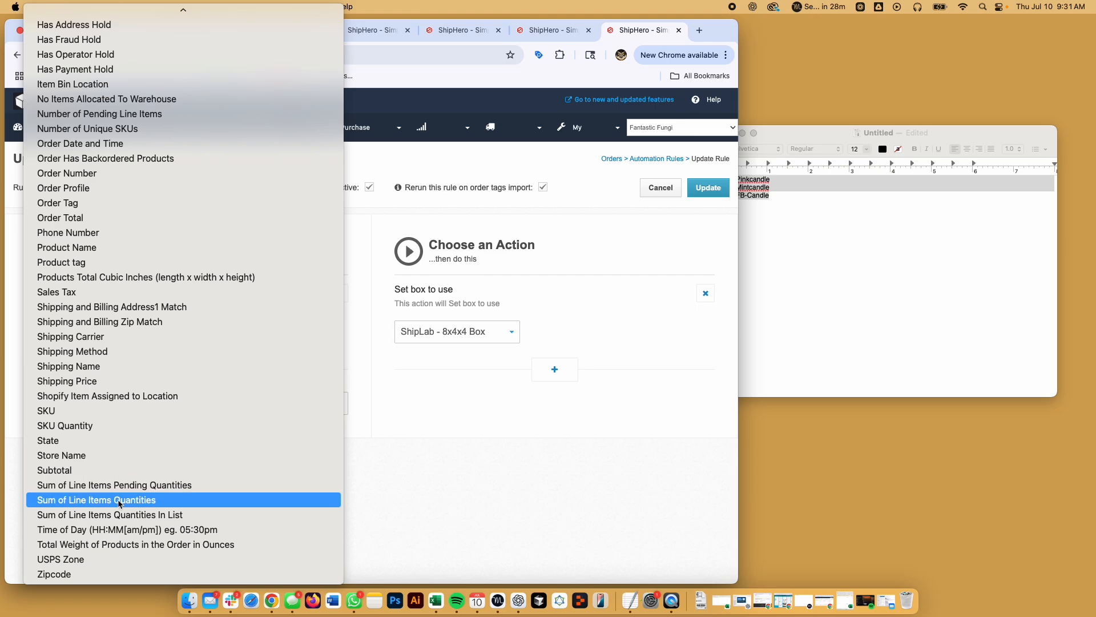
{"action": "left_click", "coordinate": [52, 521]}
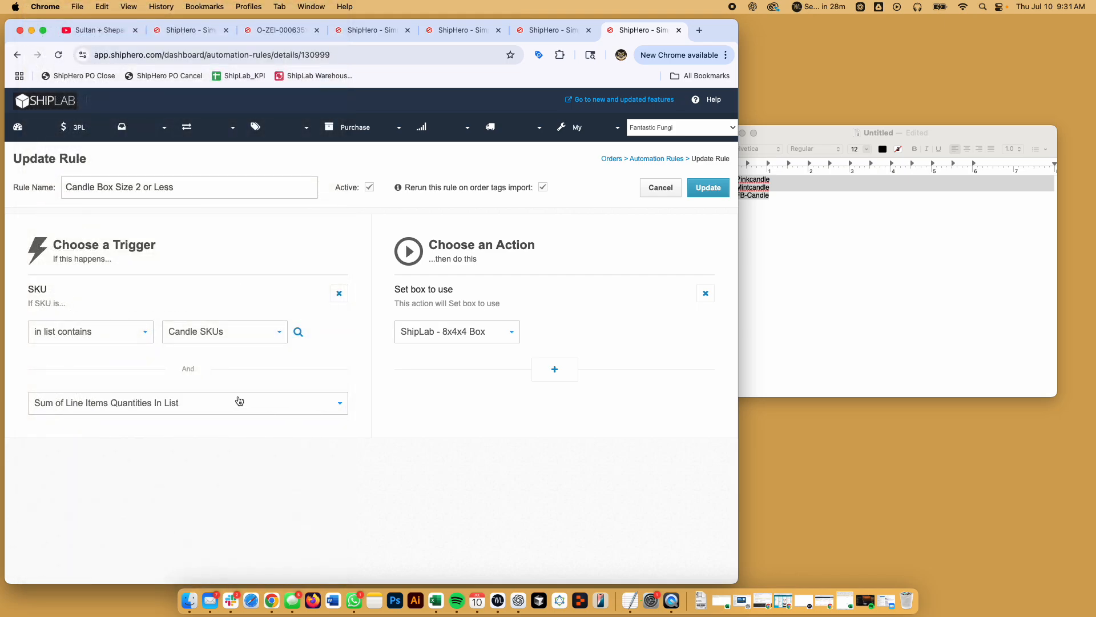
{"action": "left_click", "coordinate": [141, 430]}
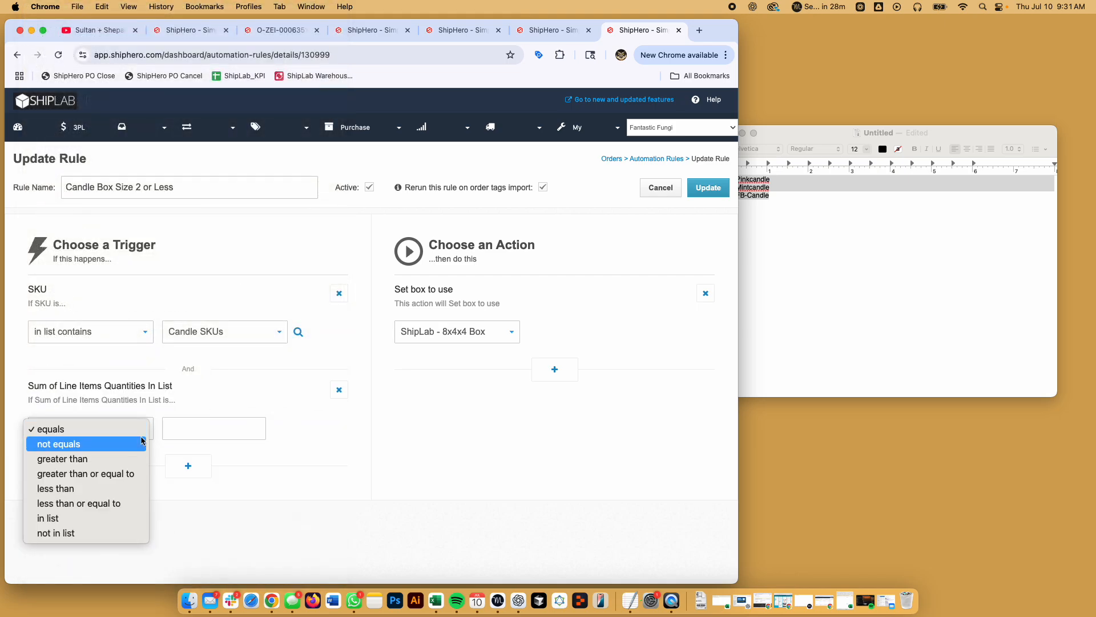
{"action": "left_click", "coordinate": [79, 503]}
{"action": "left_click", "coordinate": [194, 429]}
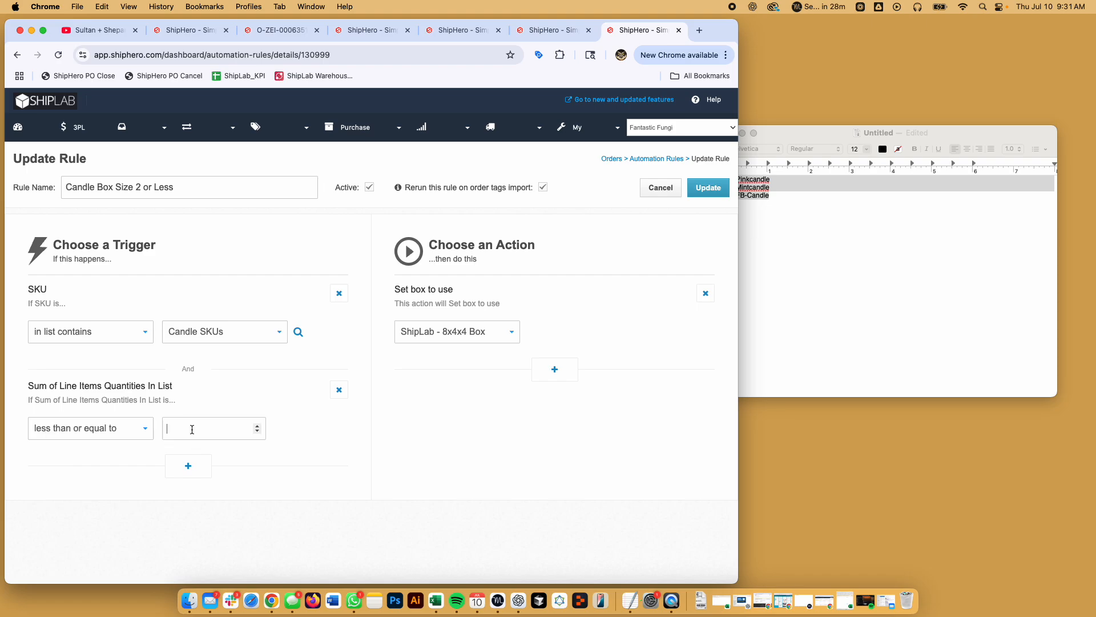
{"action": "type", "text": "2"}
{"action": "left_click", "coordinate": [361, 440]}
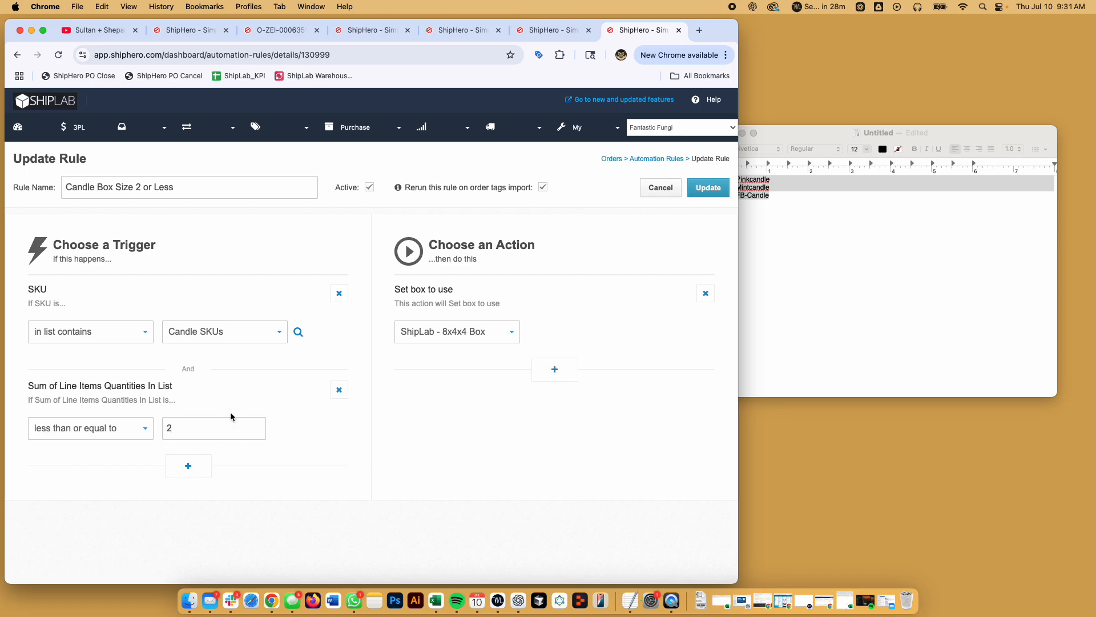